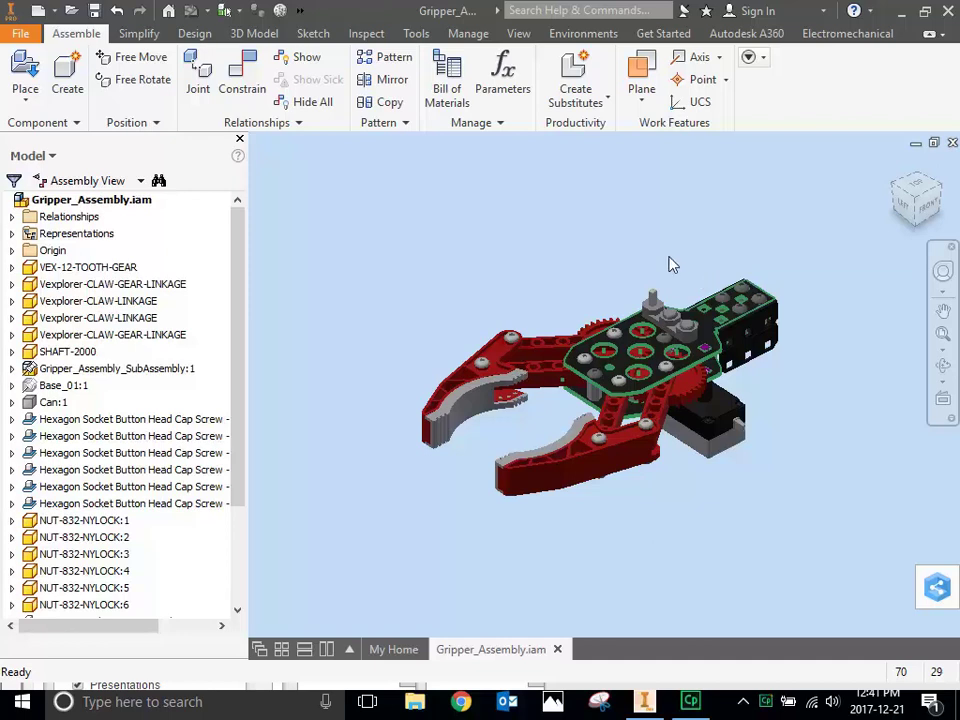
Nudge the claw arm, then orbit the assembly onto its side and zoom out.
drag(484, 362, 485, 368)
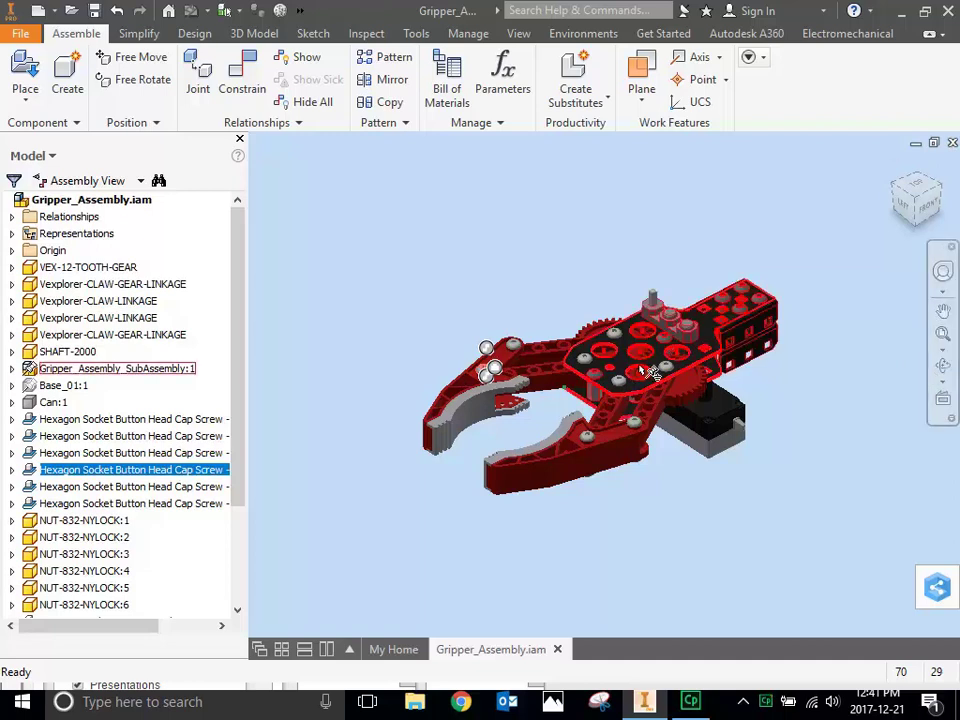
click(942, 367)
drag(536, 472, 752, 562)
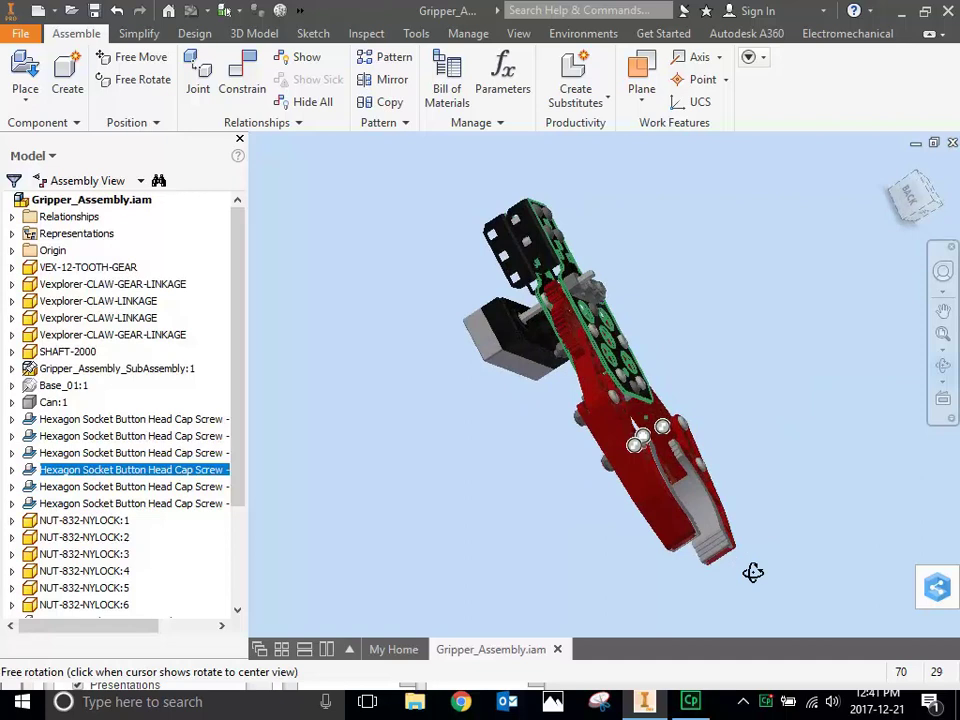
scroll(566, 324, down, 5)
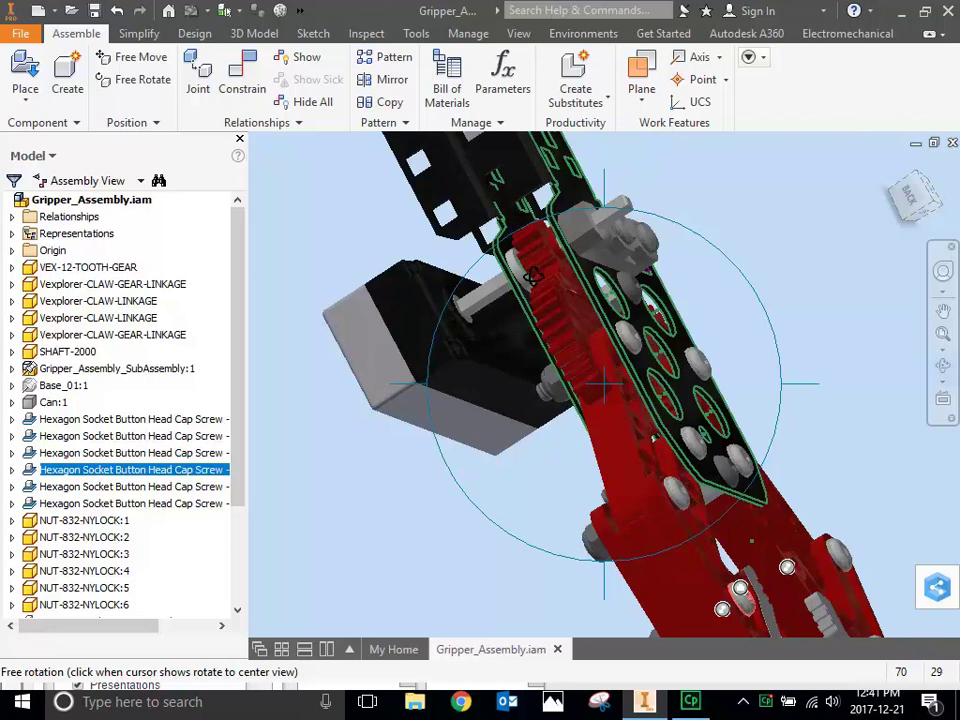
key(Escape)
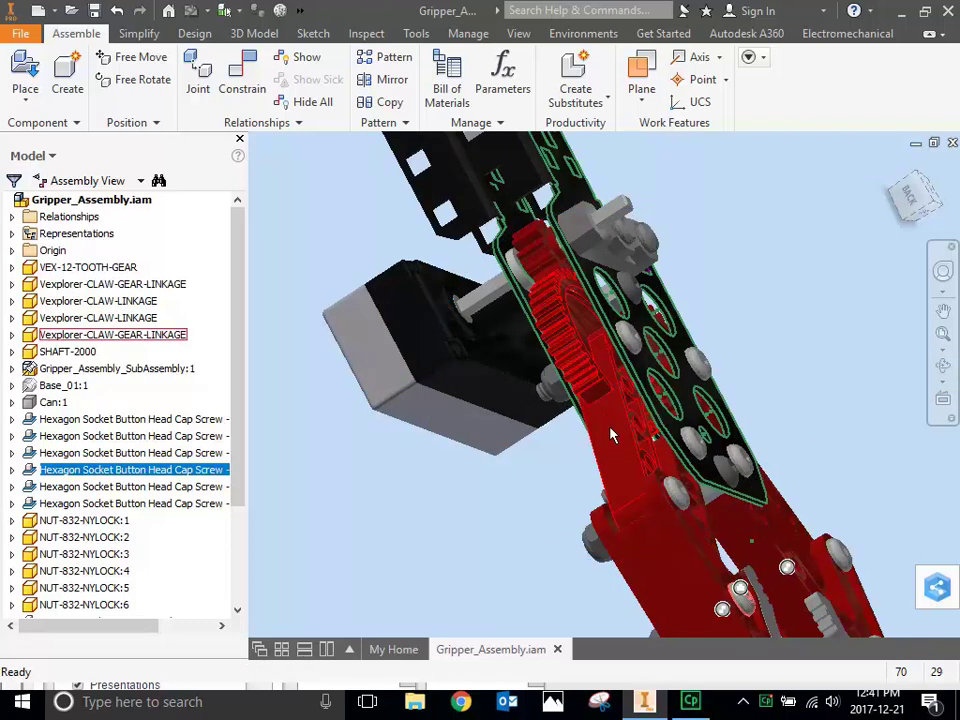
Swing the red claw gear linkage back and forth through several angles.
drag(612, 435, 590, 420)
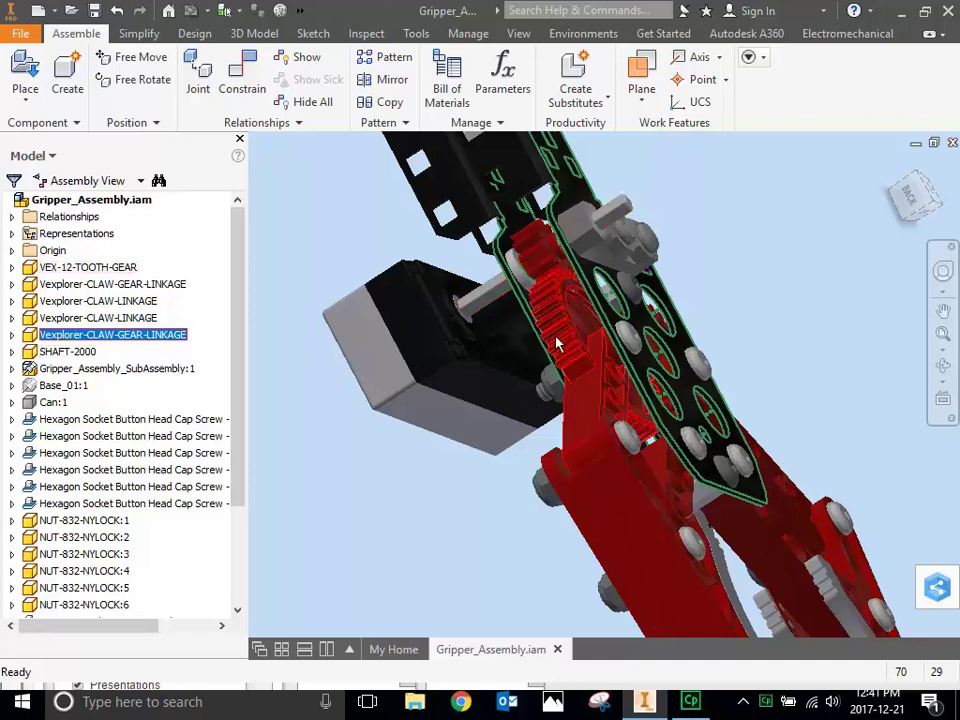
mouse_move(557, 343)
mouse_down()
mouse_move(560, 356)
mouse_move(561, 343)
mouse_up()
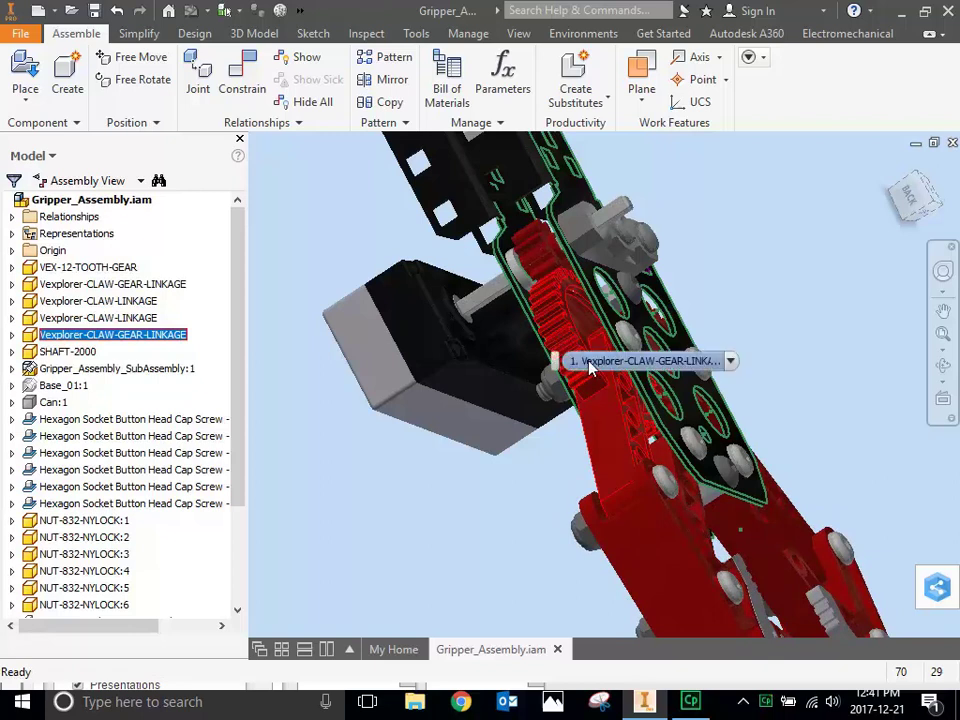
drag(561, 339, 563, 332)
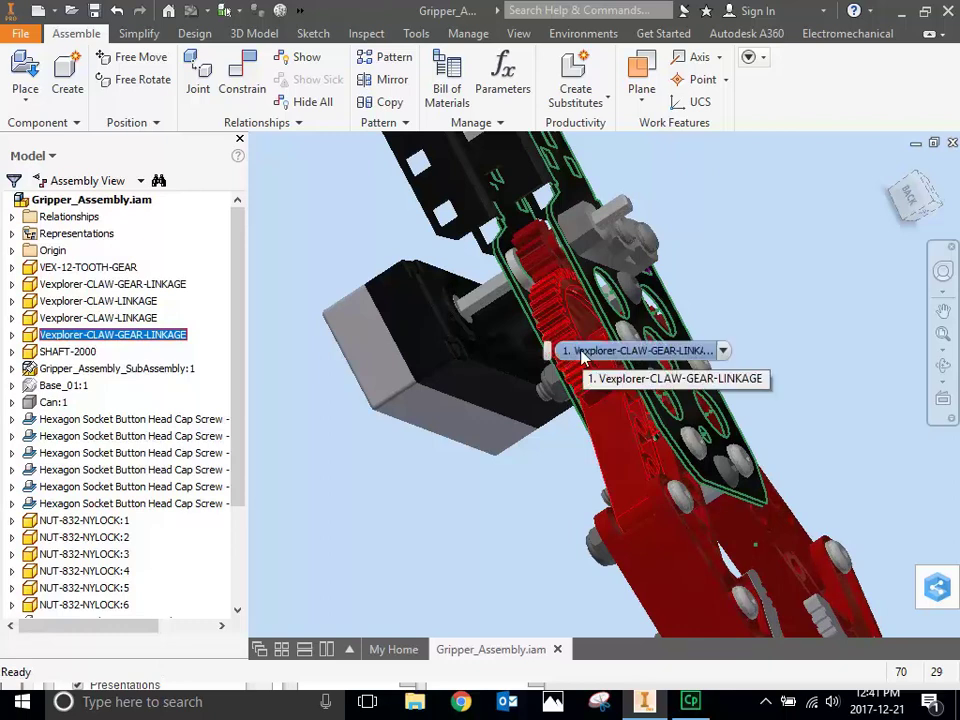
drag(551, 330, 551, 326)
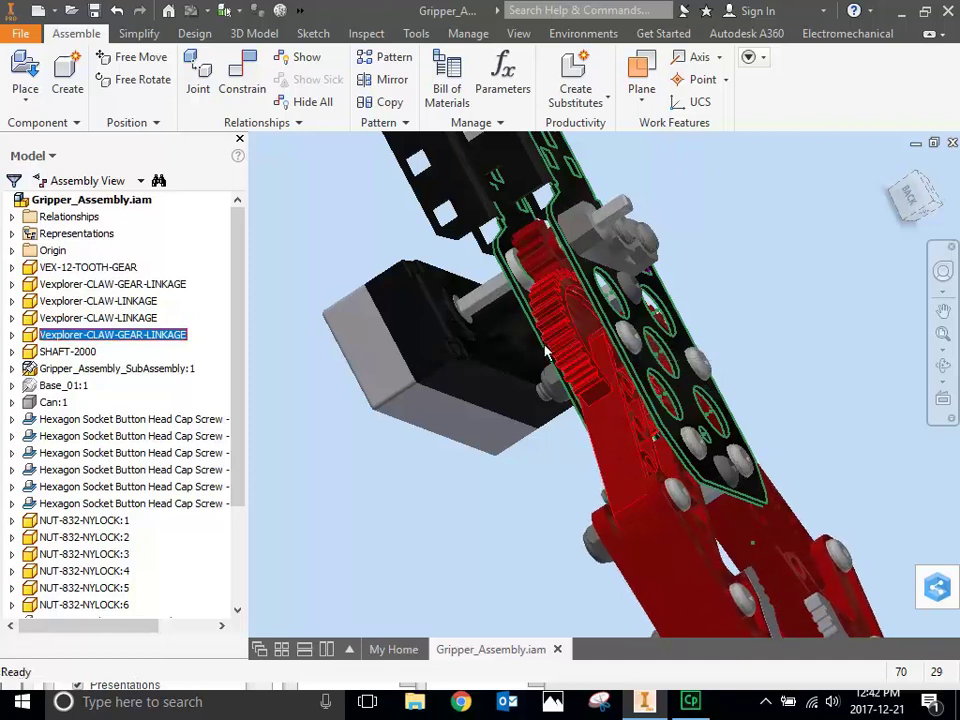
drag(572, 349, 568, 346)
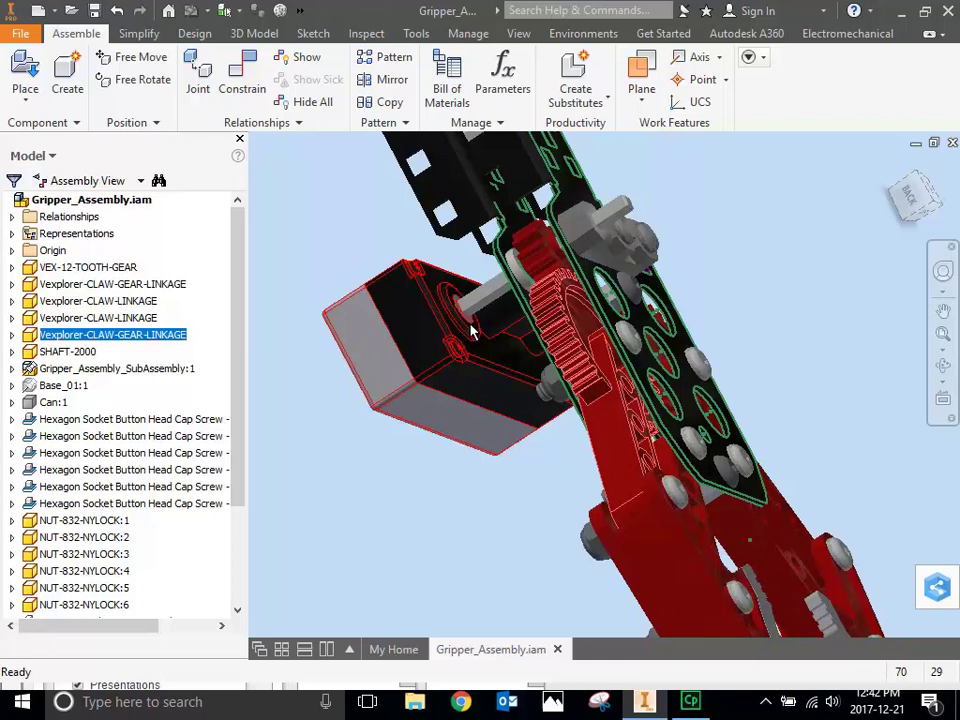
mouse_move(557, 315)
mouse_down()
mouse_move(560, 325)
mouse_move(553, 313)
mouse_move(570, 317)
mouse_up()
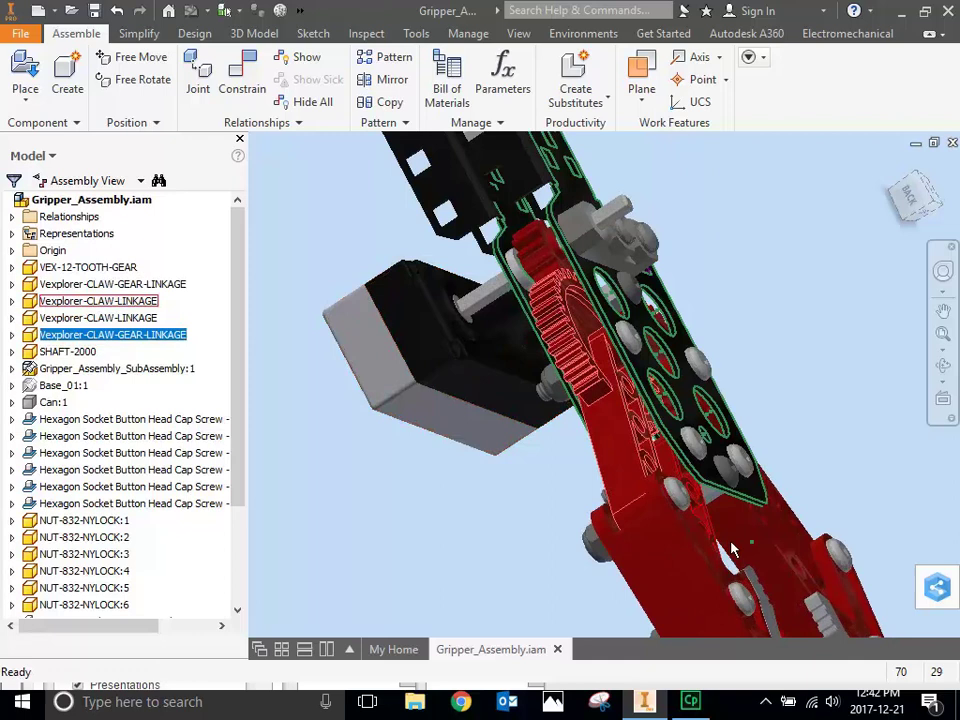
Orbit the gripper to a front view and zoom in on the gears behind the plate's holes.
click(940, 366)
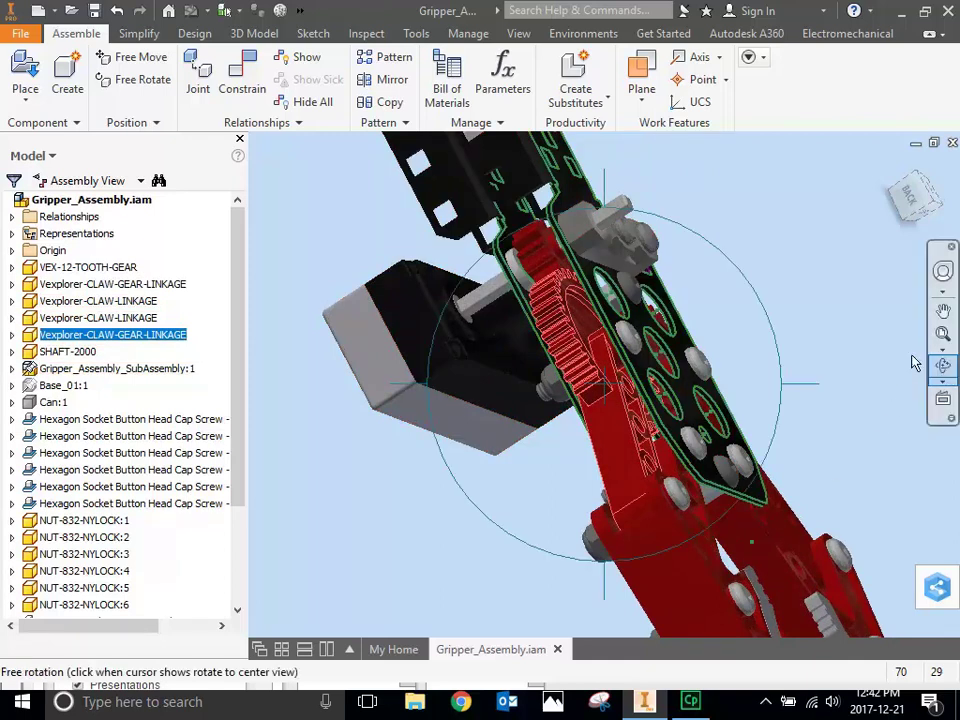
drag(610, 380, 616, 583)
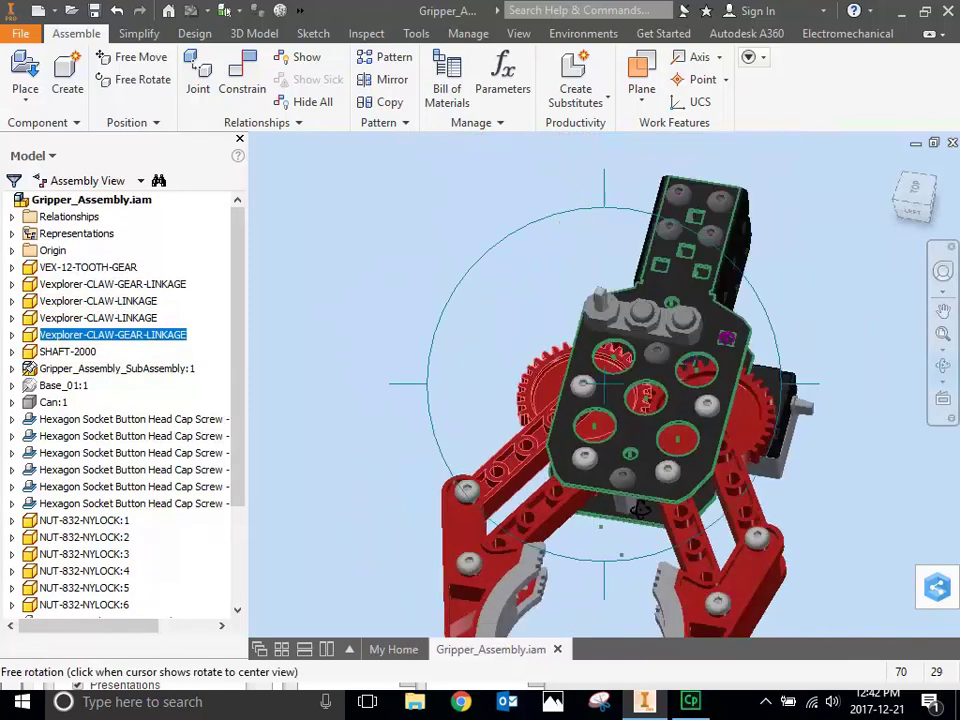
scroll(620, 410, down, 5)
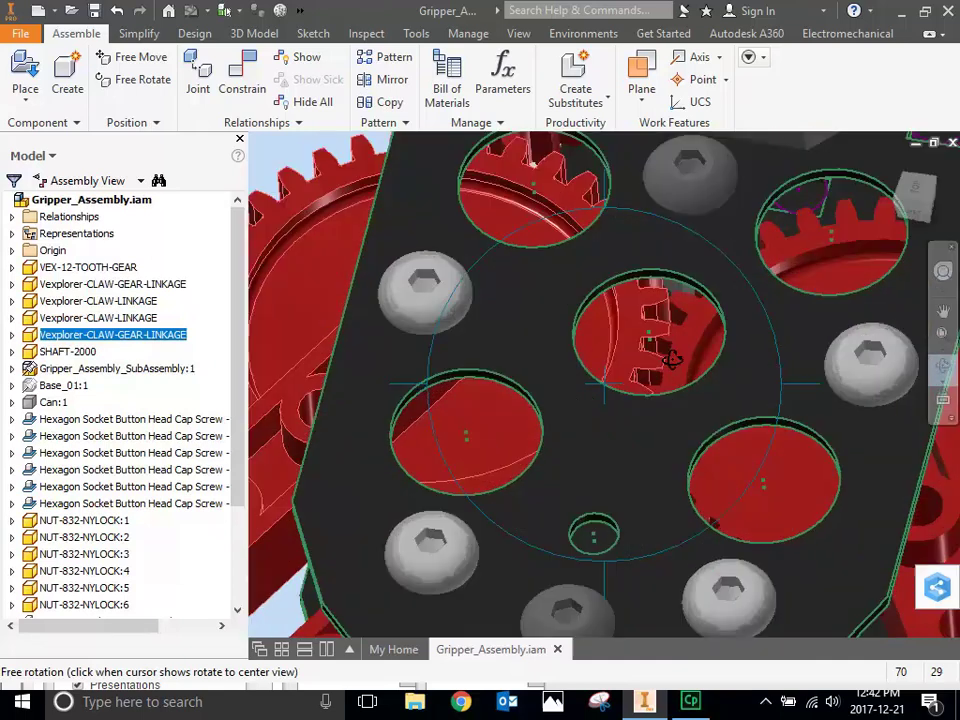
scroll(678, 346, down, 2)
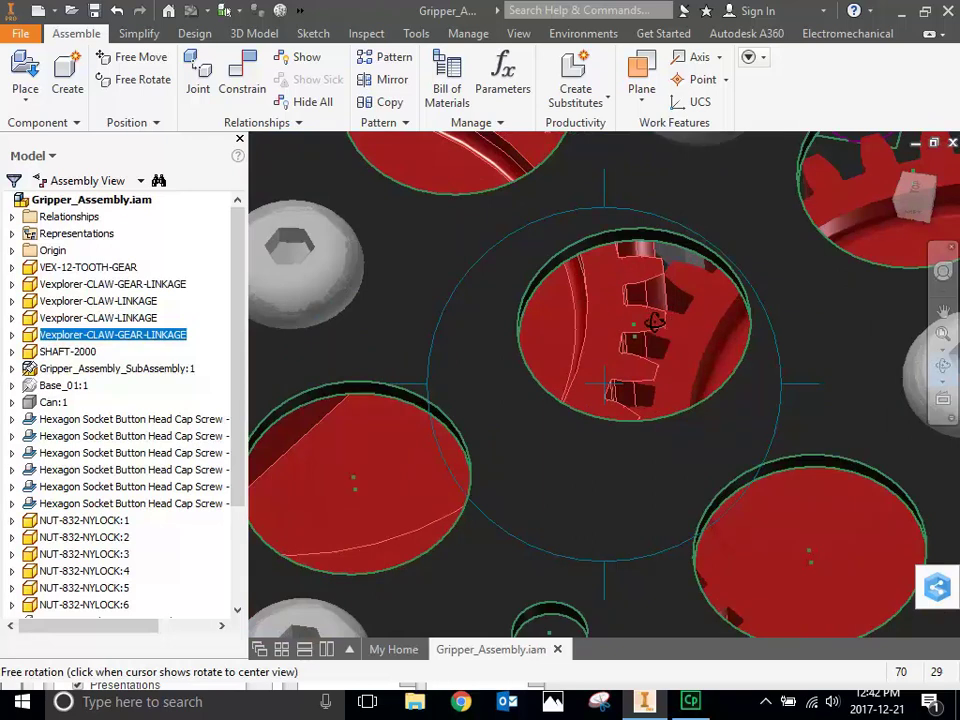
drag(729, 403, 719, 402)
scroll(719, 402, down, 5)
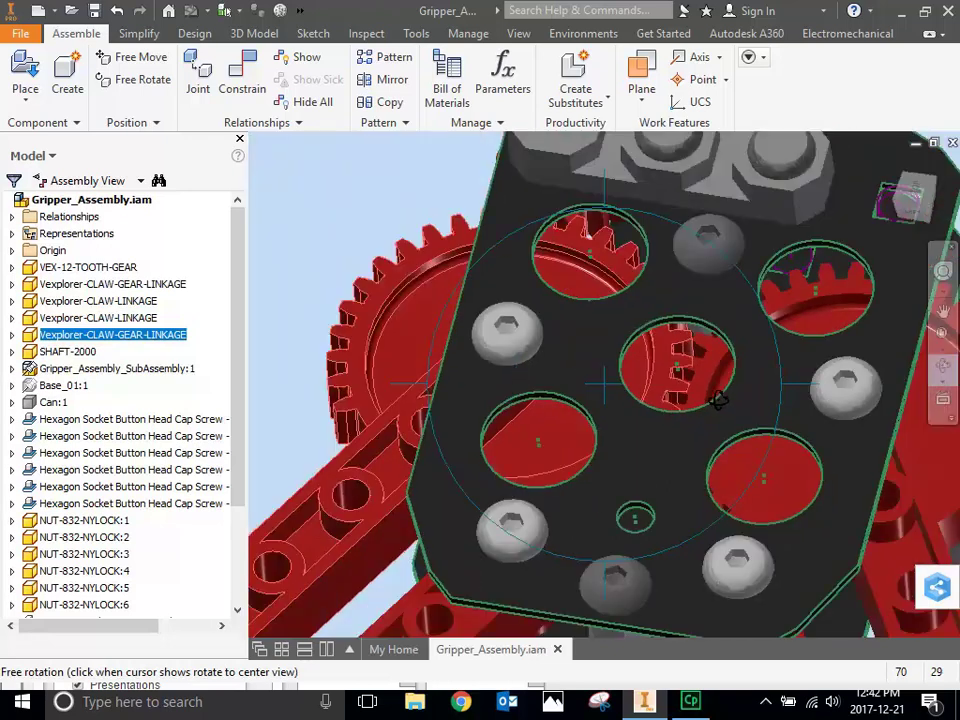
drag(702, 540, 660, 598)
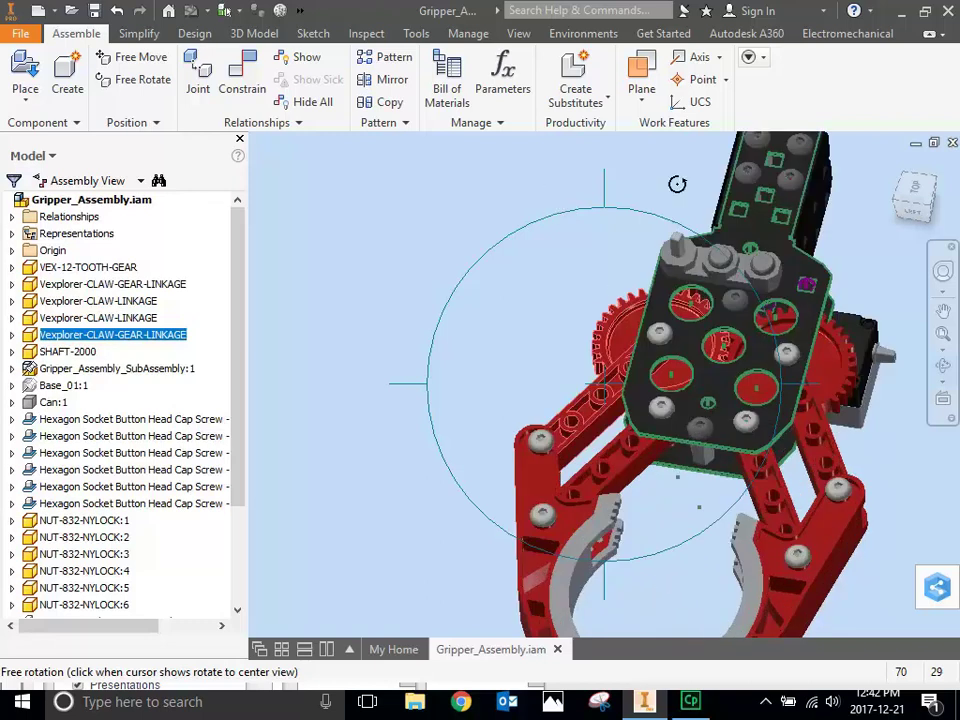
key(Escape)
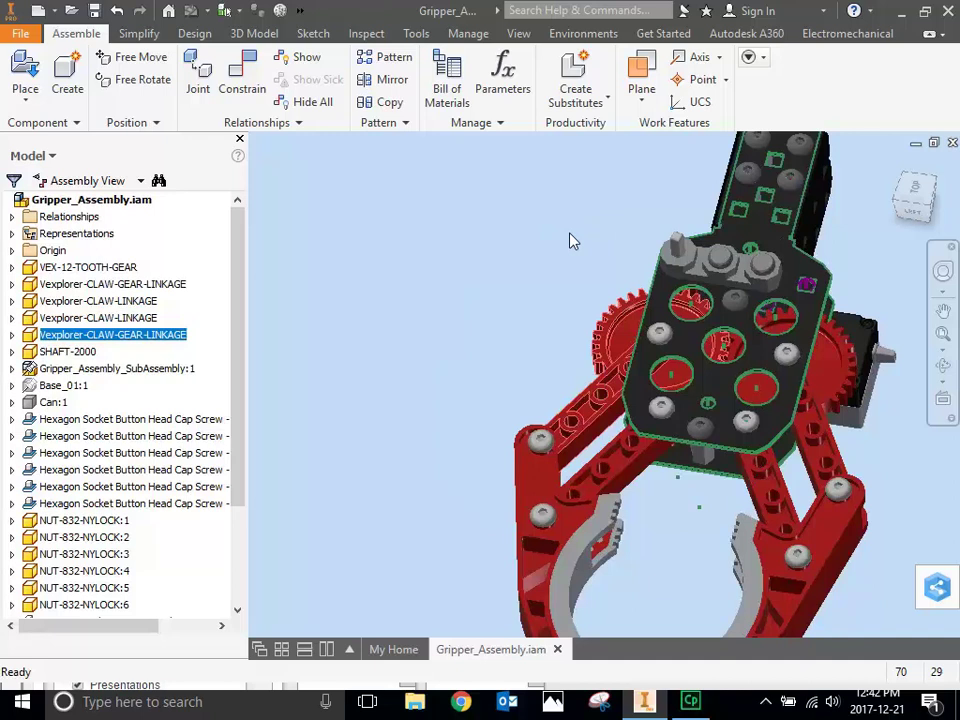
In the Create New File dialog, select the Standard (mm).ipn template from the Metric folder.
click(21, 35)
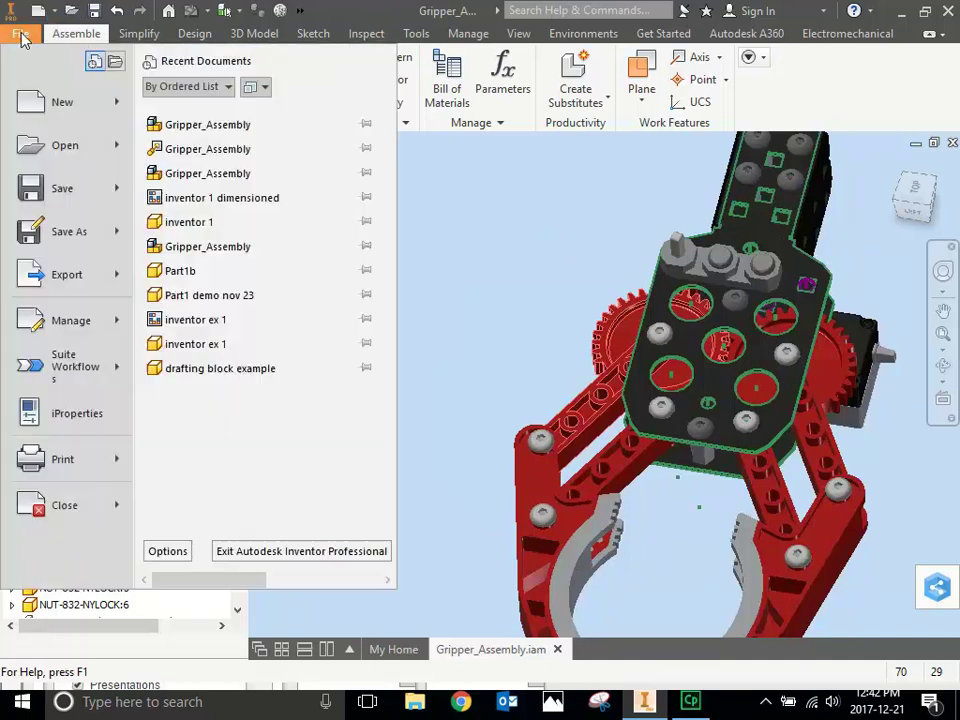
click(41, 108)
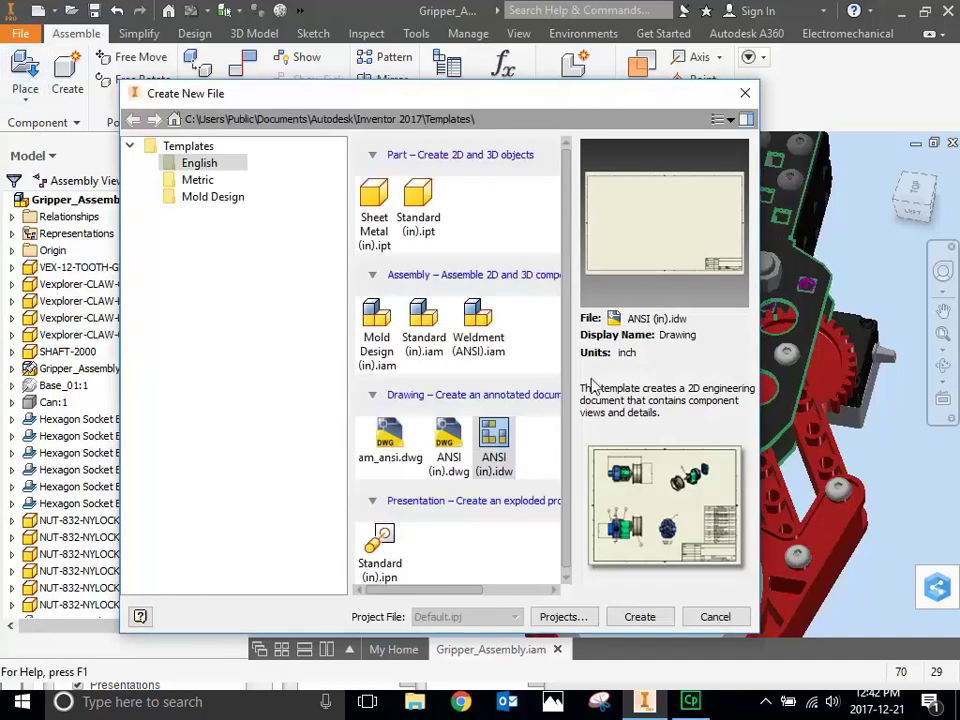
click(212, 185)
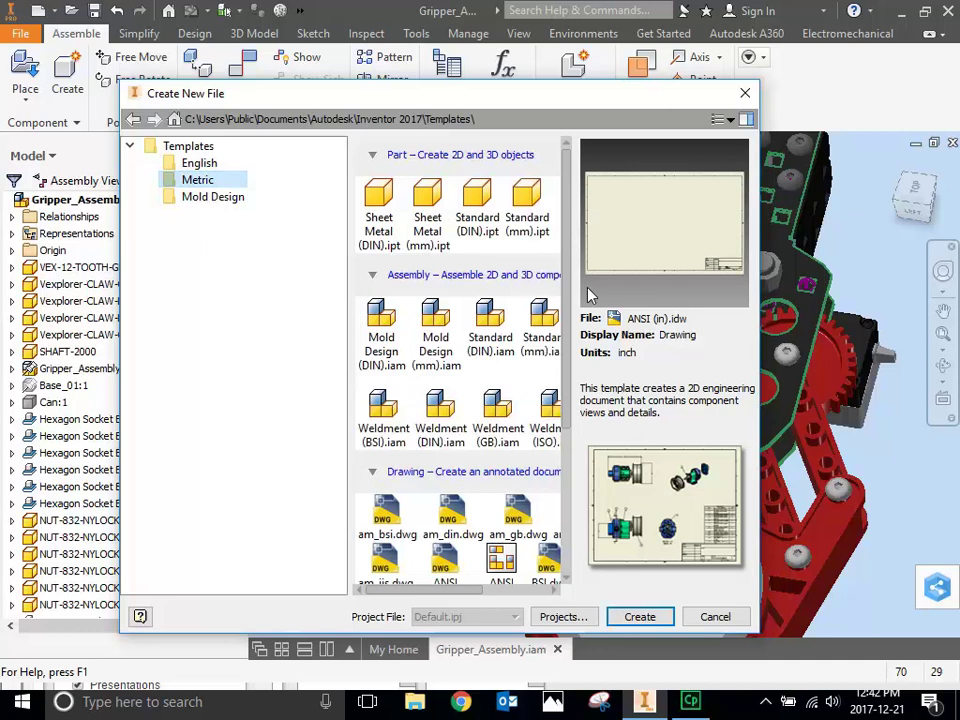
scroll(500, 390, down, 5)
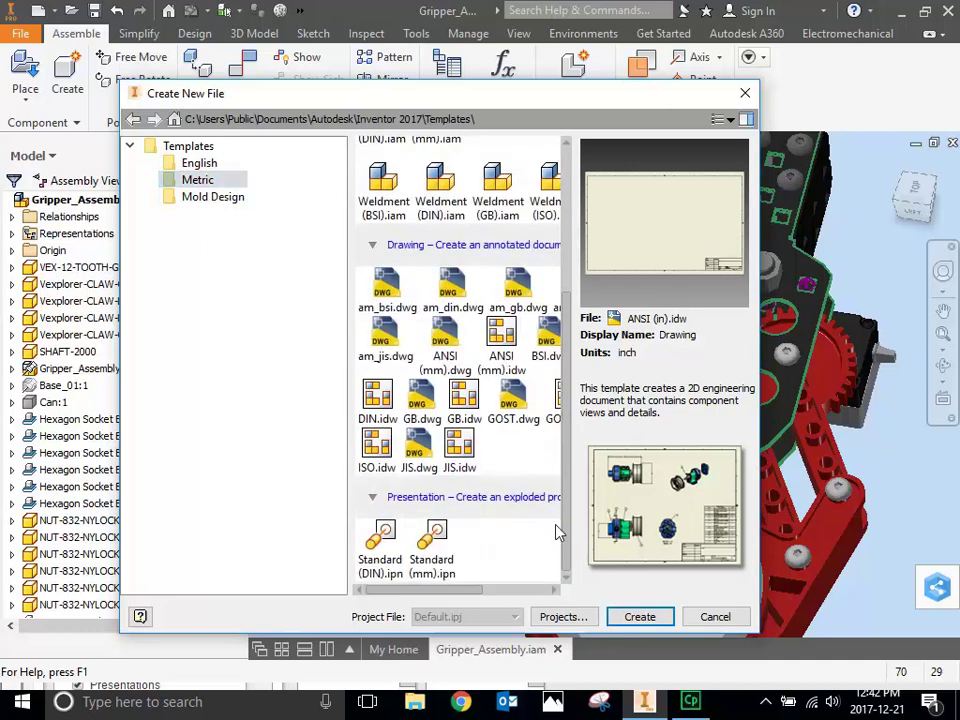
drag(447, 590, 377, 597)
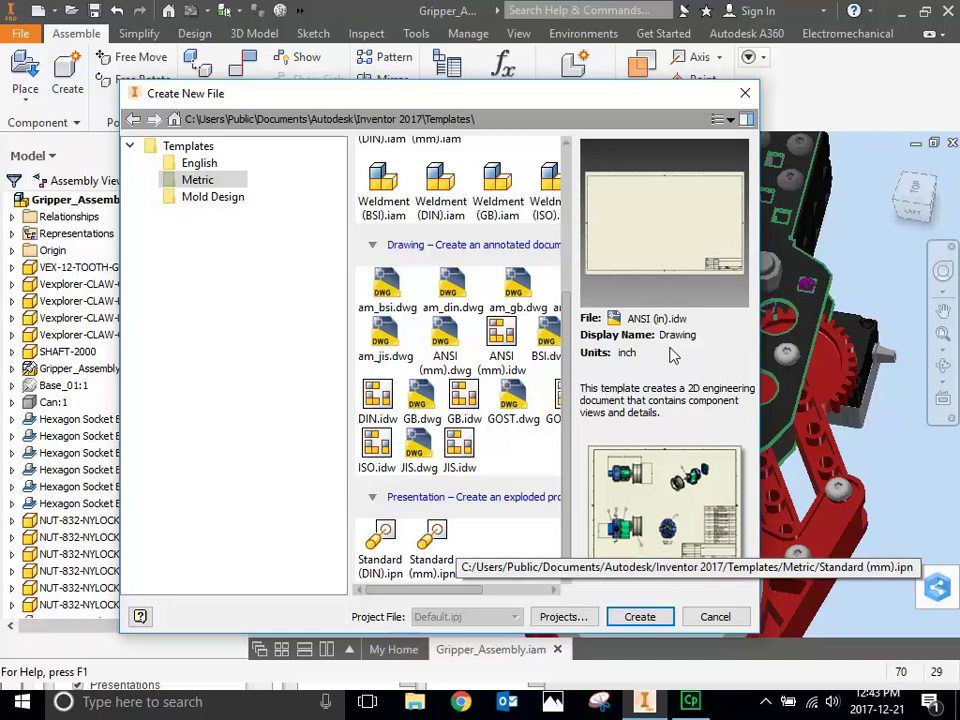
click(433, 560)
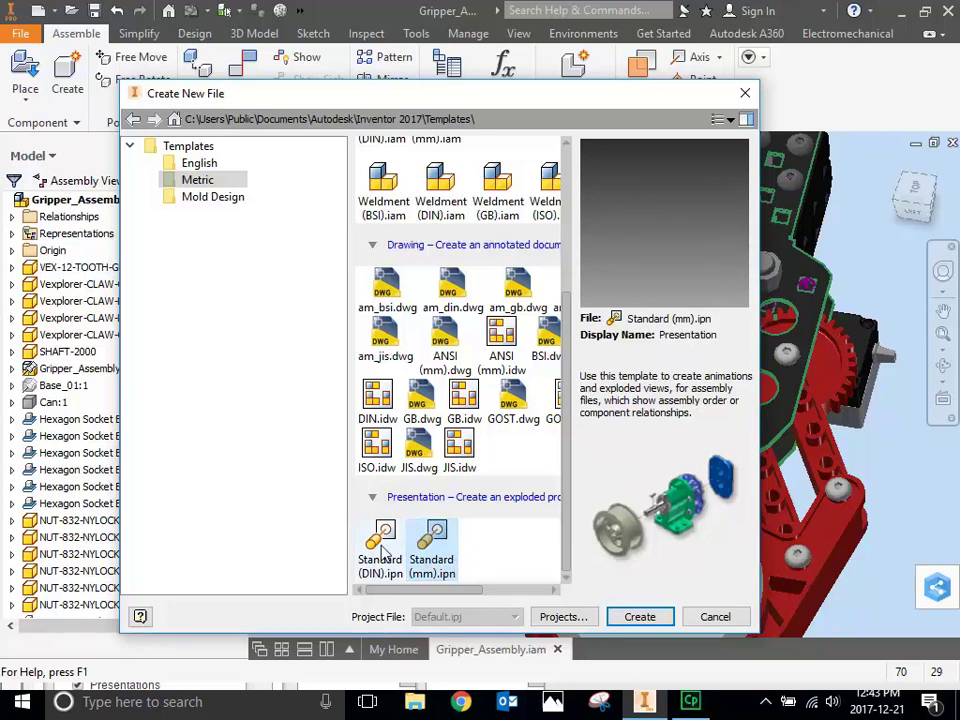
Create the presentation and insert Gripper_Assembly.iam into it.
click(640, 616)
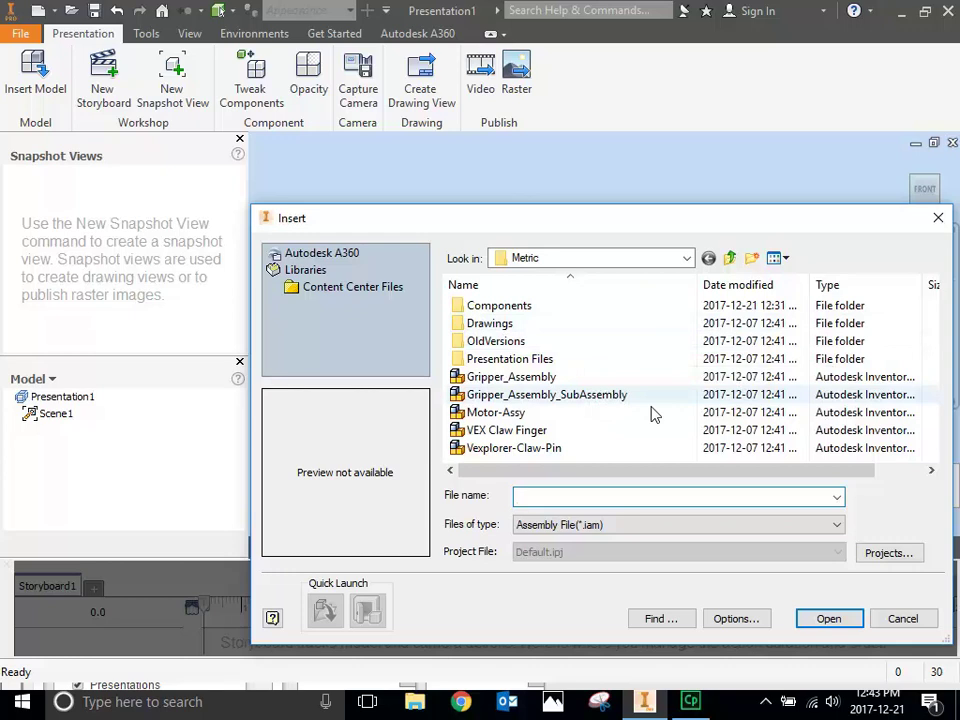
click(512, 379)
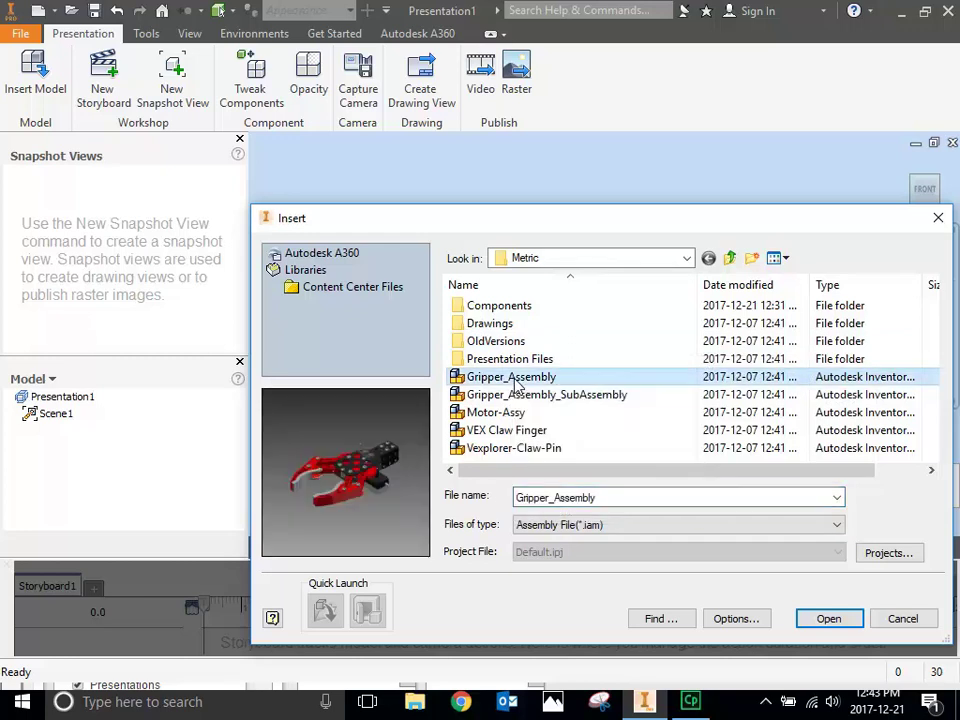
click(838, 620)
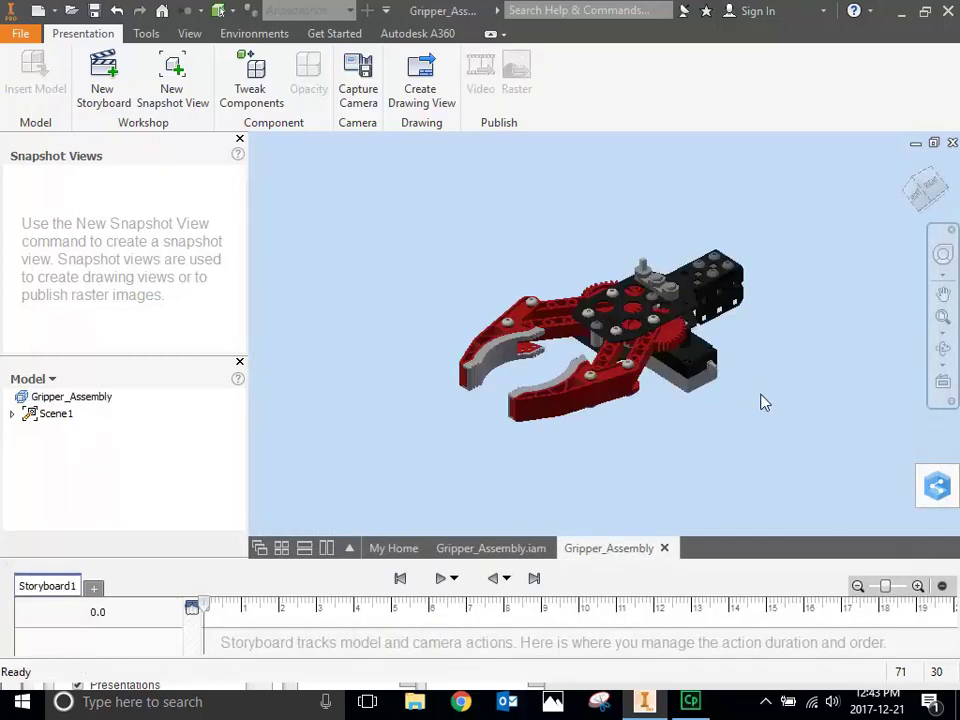
Select the lower red gripper jaw and start Tweak Components.
click(572, 398)
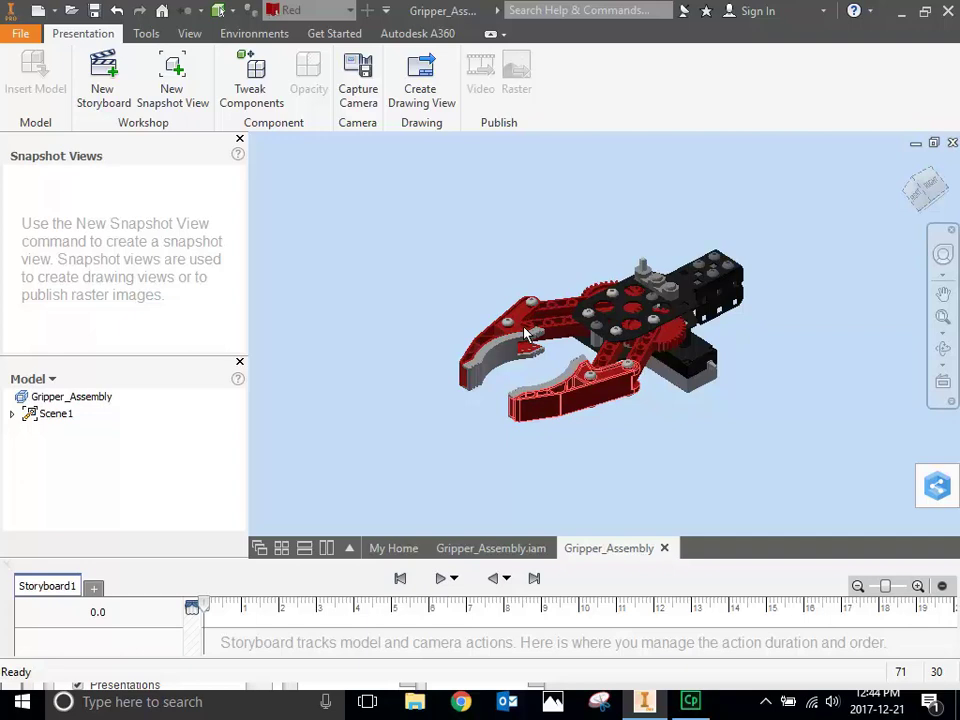
click(255, 85)
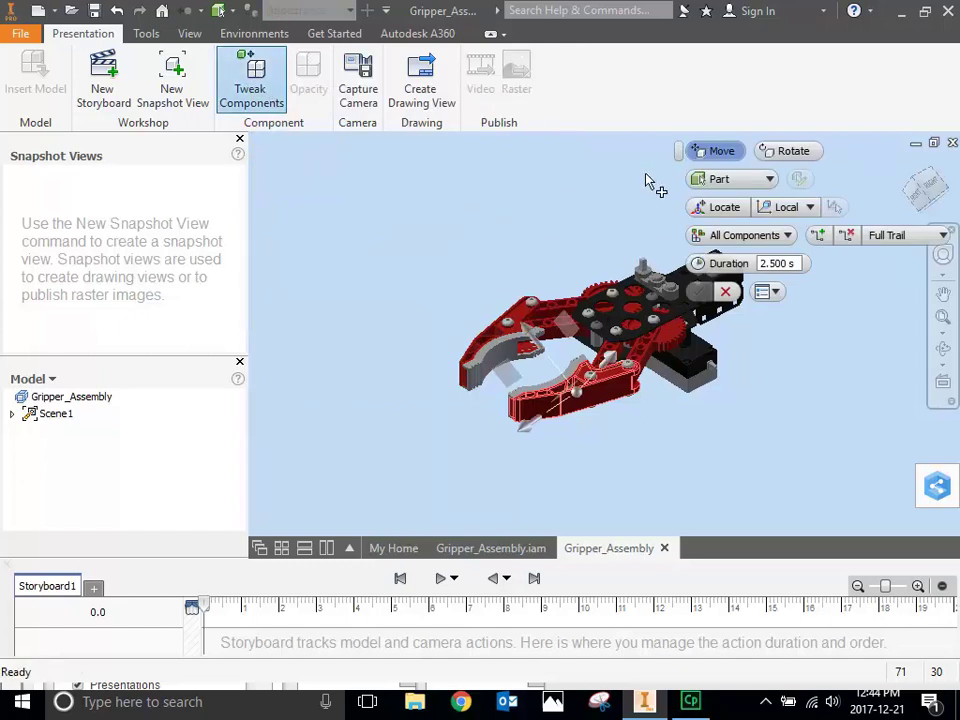
Change the tweak duration from 2.500 s to .5 s and select the top black plate.
click(790, 263)
drag(797, 263, 733, 280)
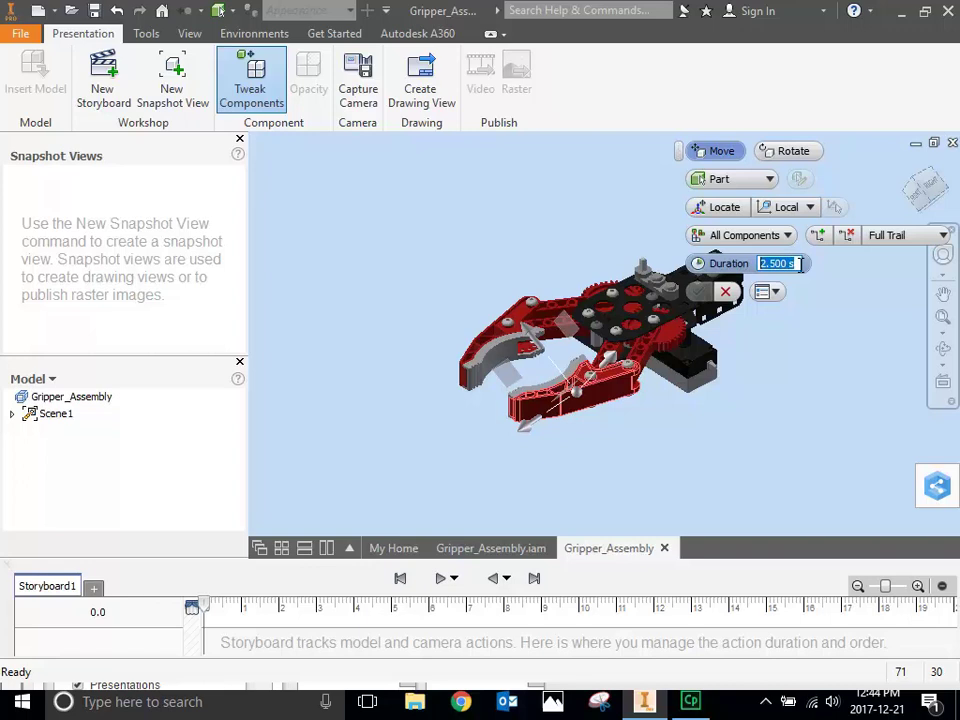
text(.5)
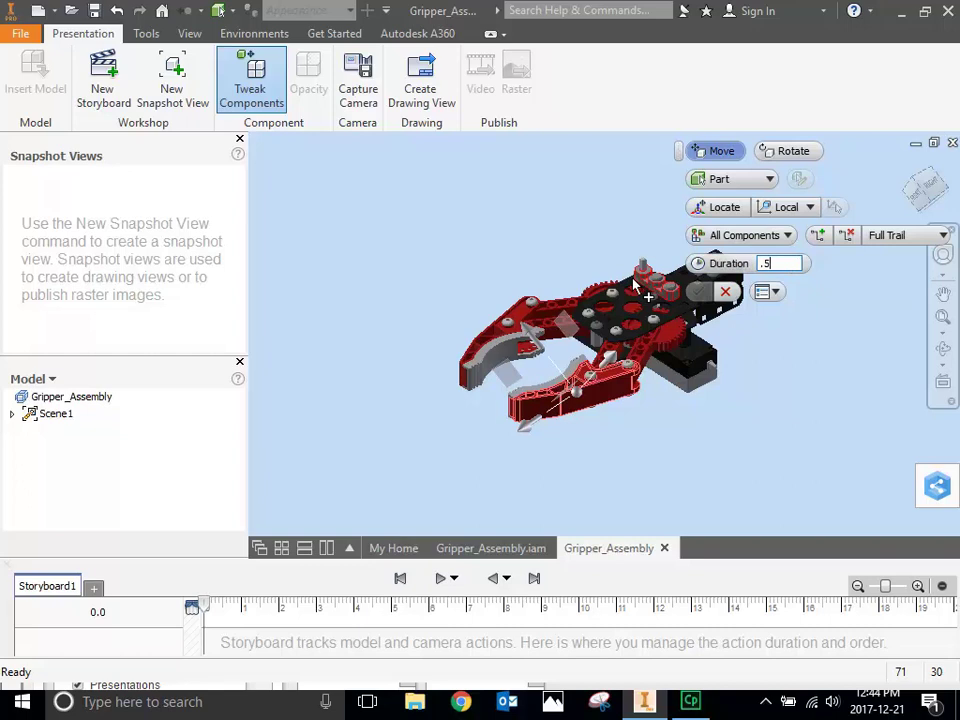
scroll(741, 343, down, 3)
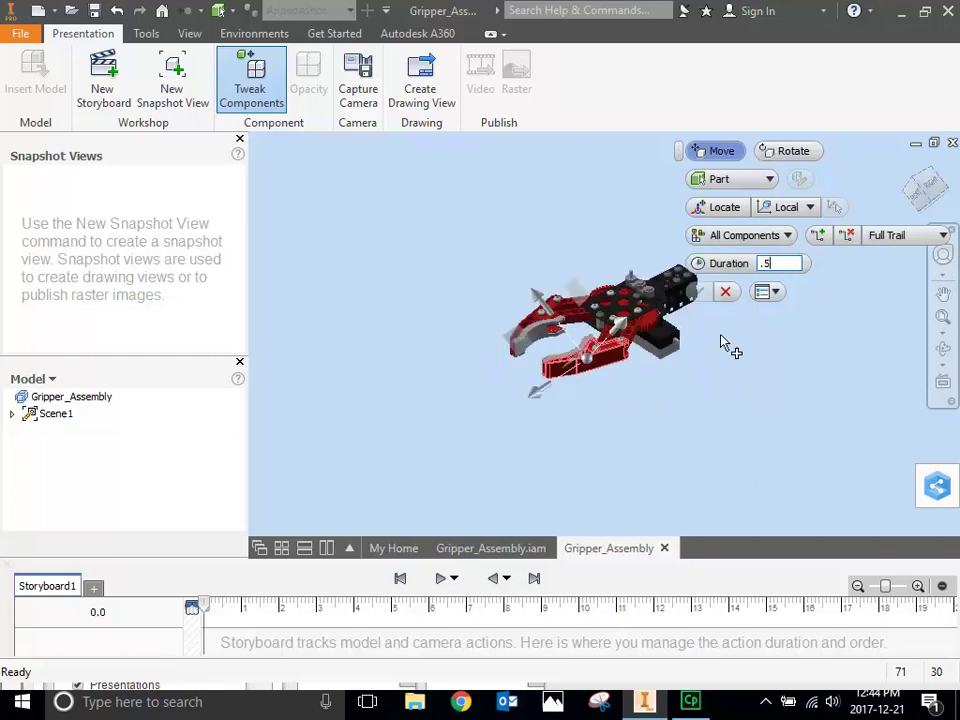
scroll(750, 321, up, 5)
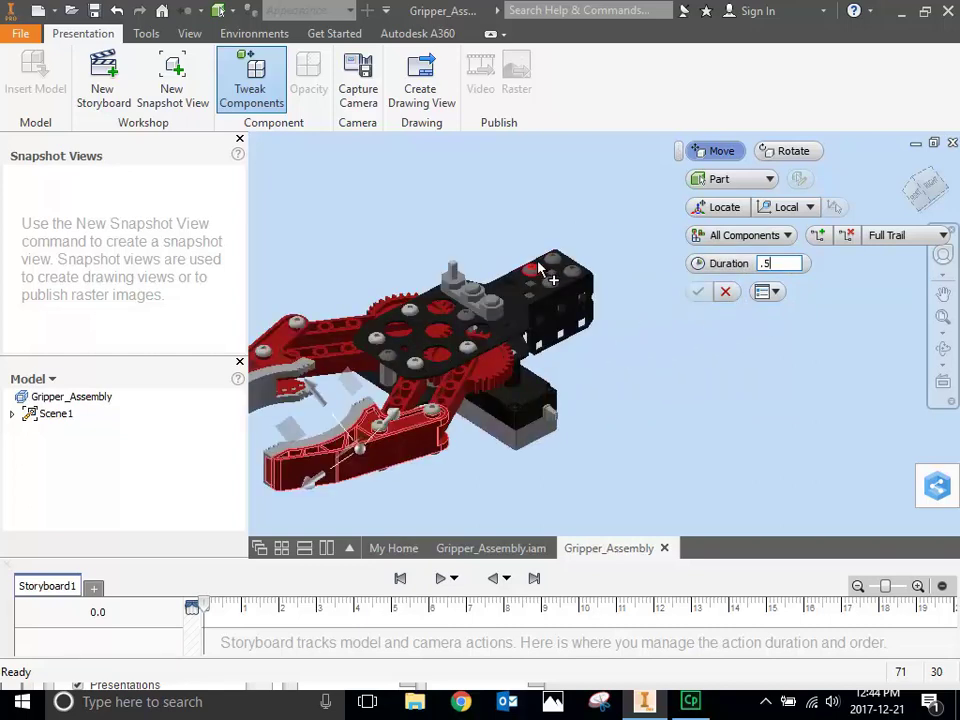
scroll(570, 273, up, 3)
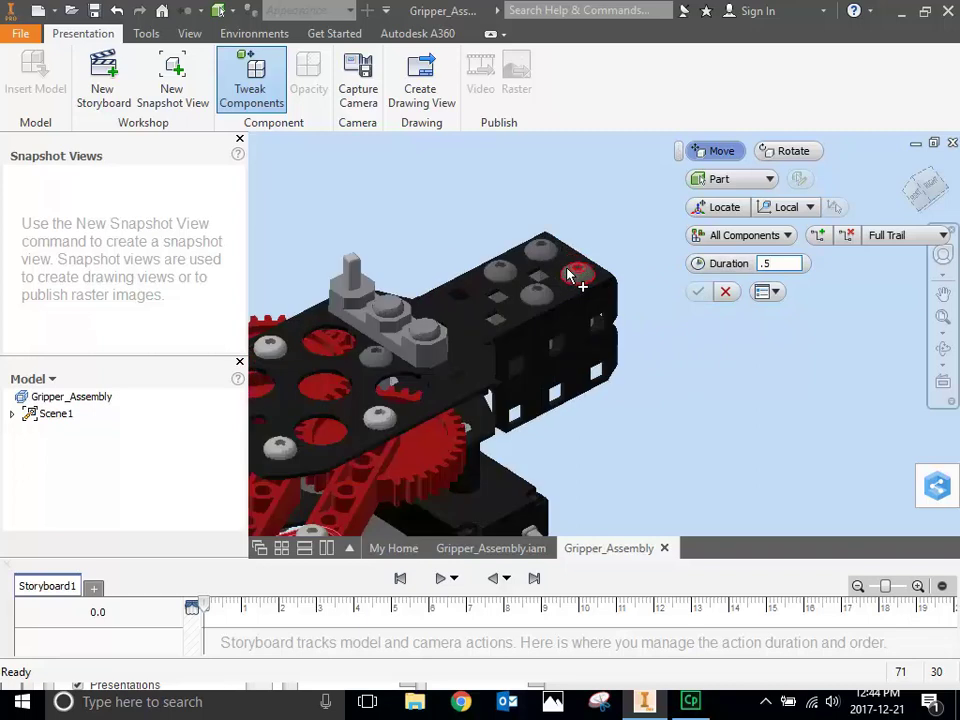
click(577, 278)
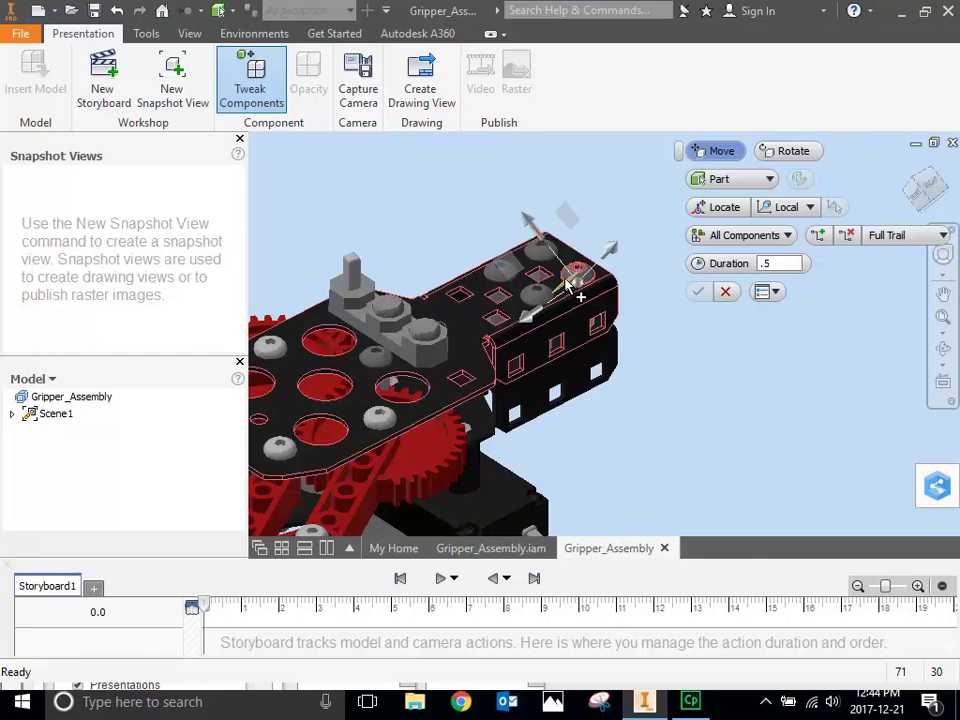
Move the top plate off the gripper, shifting it 3.5 mm along Y and 15 mm along X.
drag(567, 285, 589, 278)
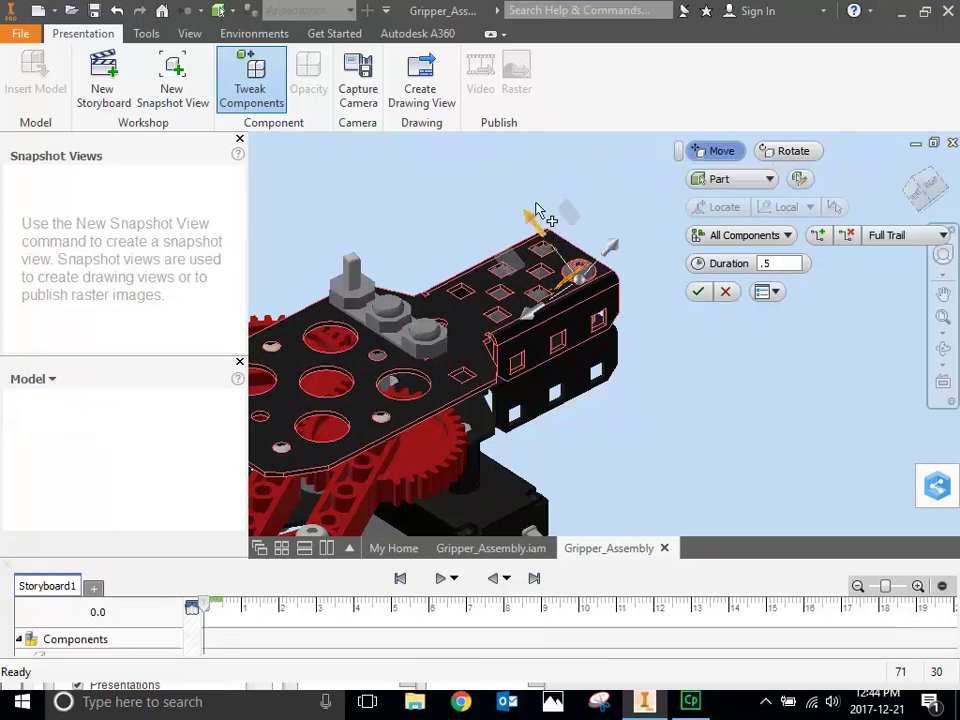
drag(540, 214, 537, 210)
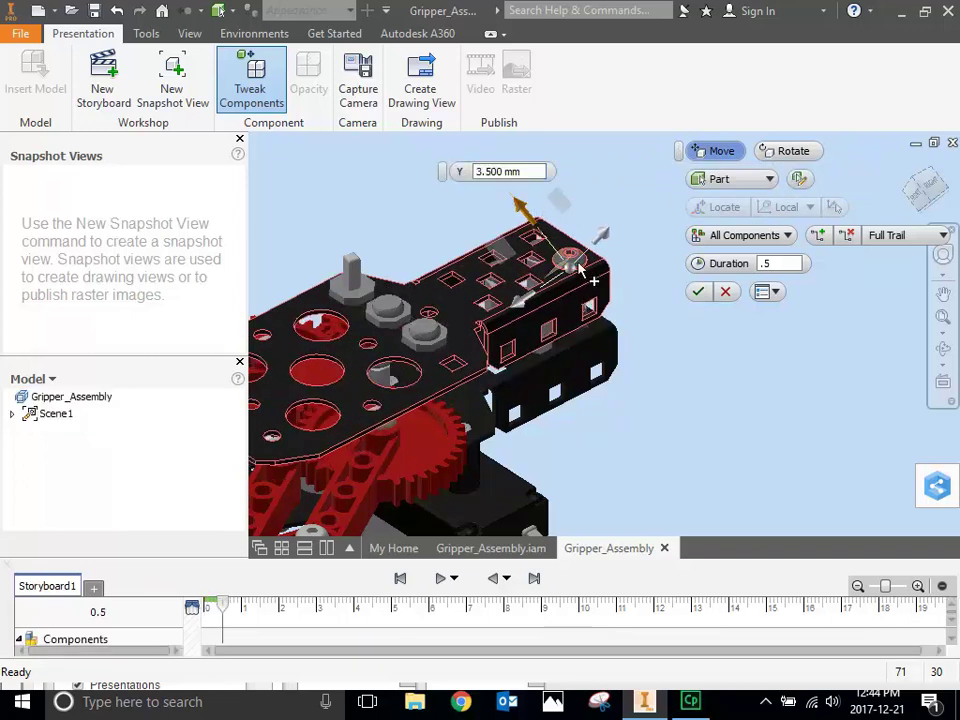
drag(605, 245, 480, 488)
drag(567, 272, 600, 197)
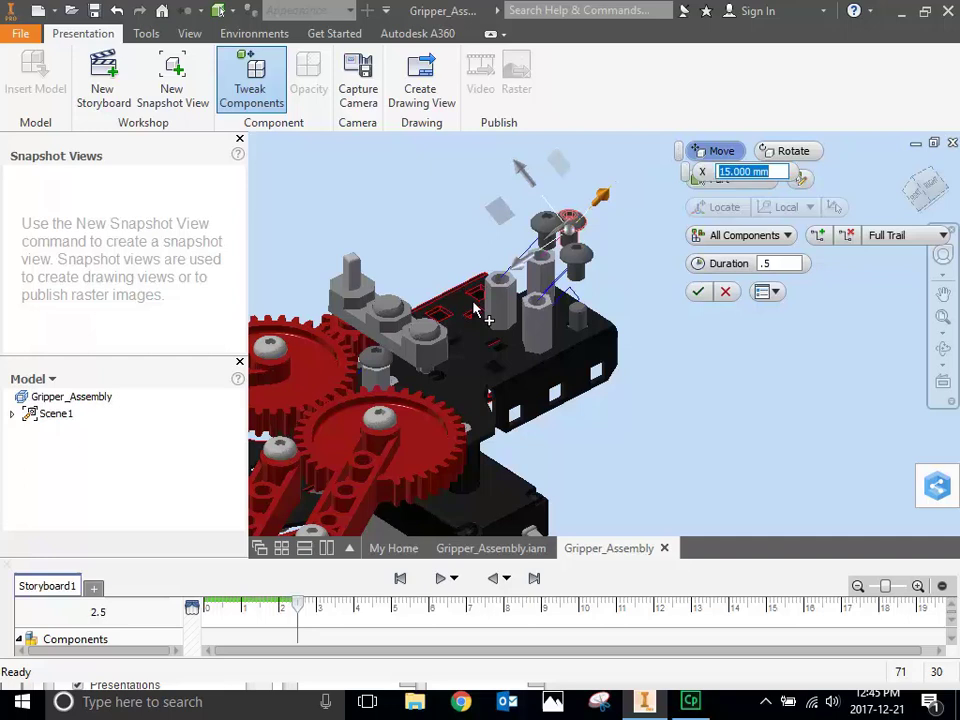
key(Return)
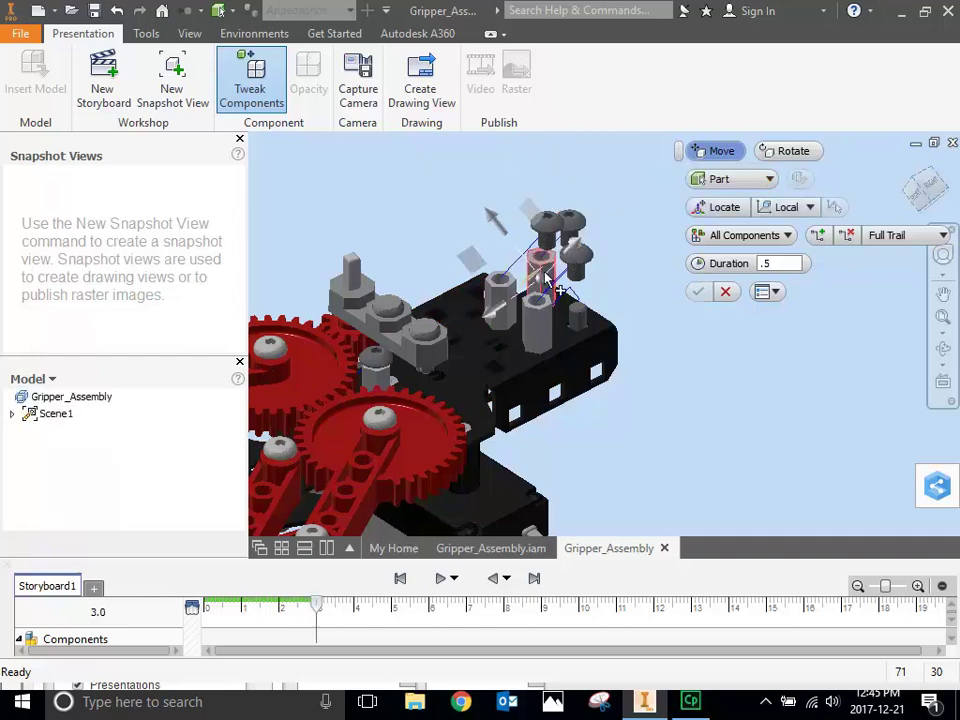
Pull the red part upward out of the assembly, nudging it up another 1.5 mm.
drag(546, 272, 548, 178)
key(Return)
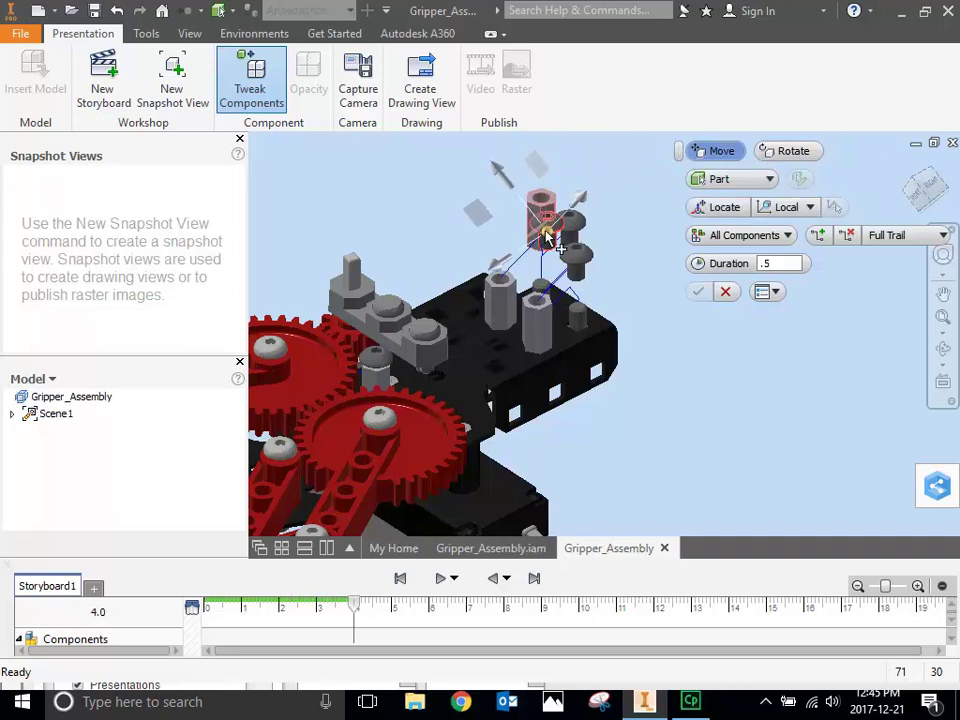
drag(547, 236, 598, 220)
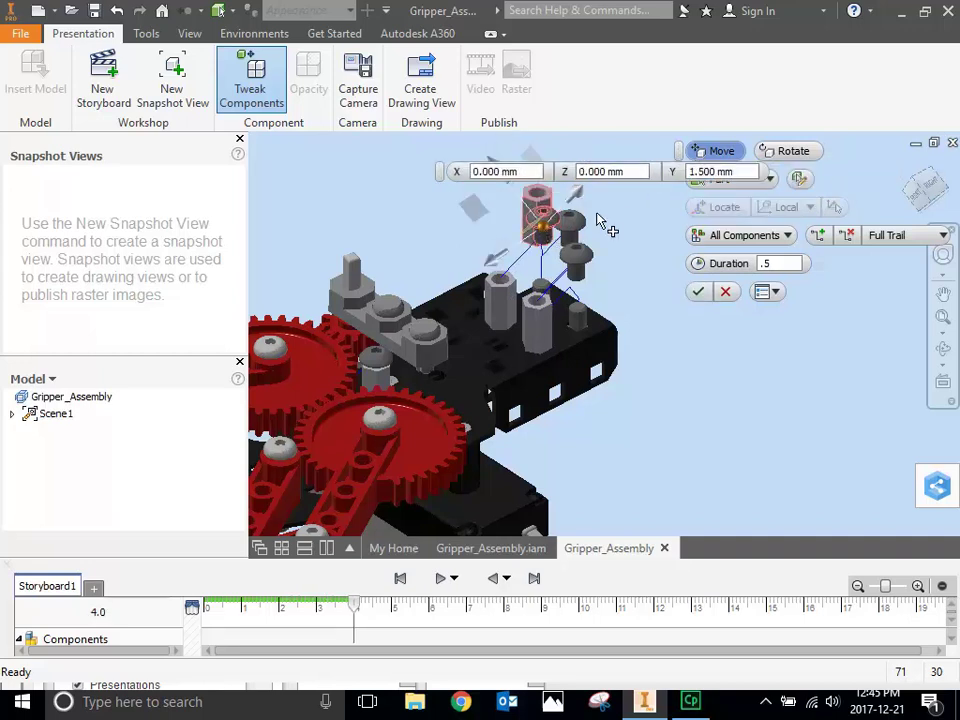
key(Escape)
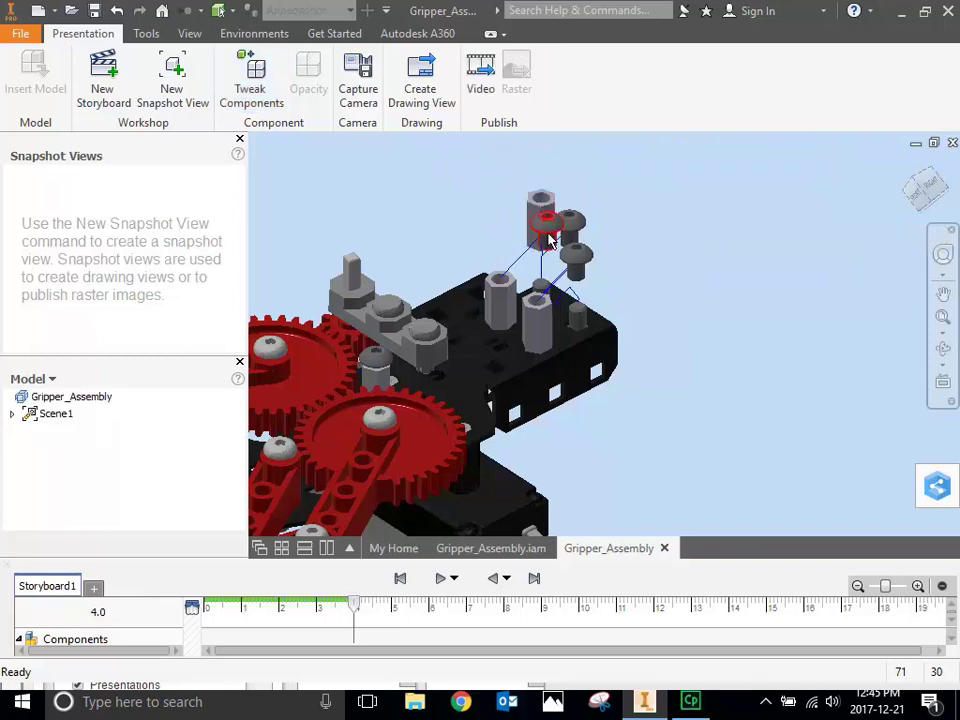
Tweak the red part again, raising it 18.5 mm, then commit and stop tweaking.
click(550, 226)
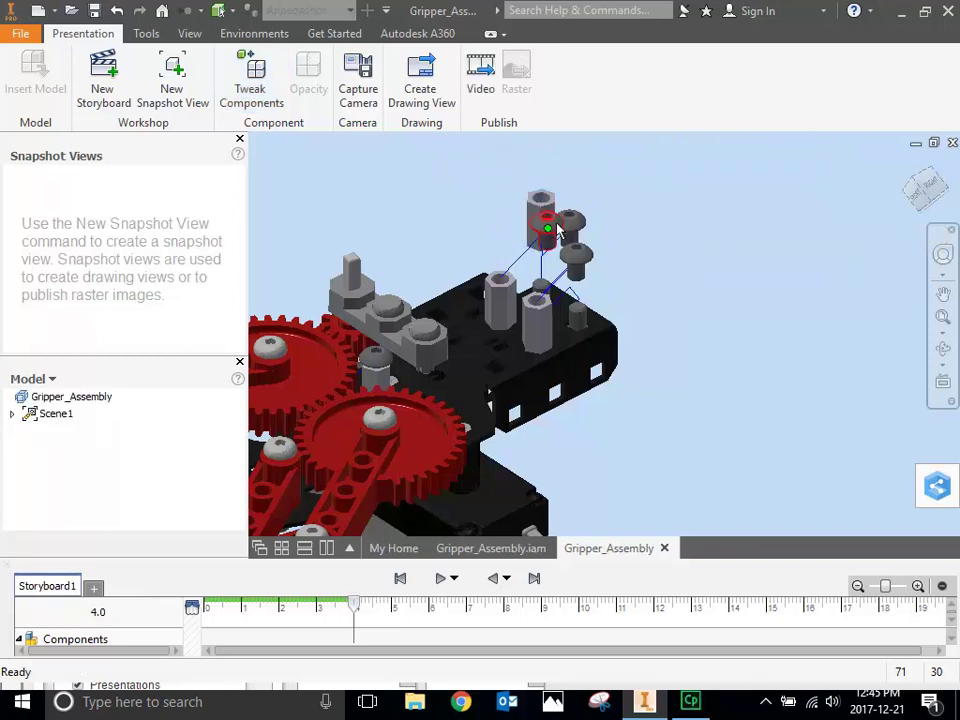
click(255, 75)
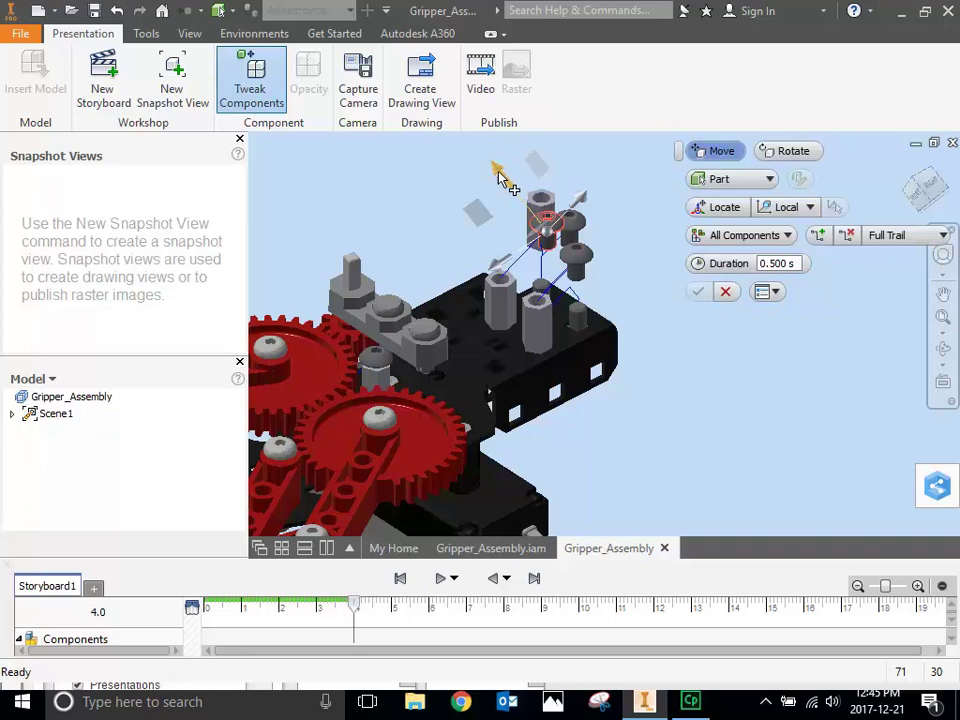
drag(500, 175, 455, 125)
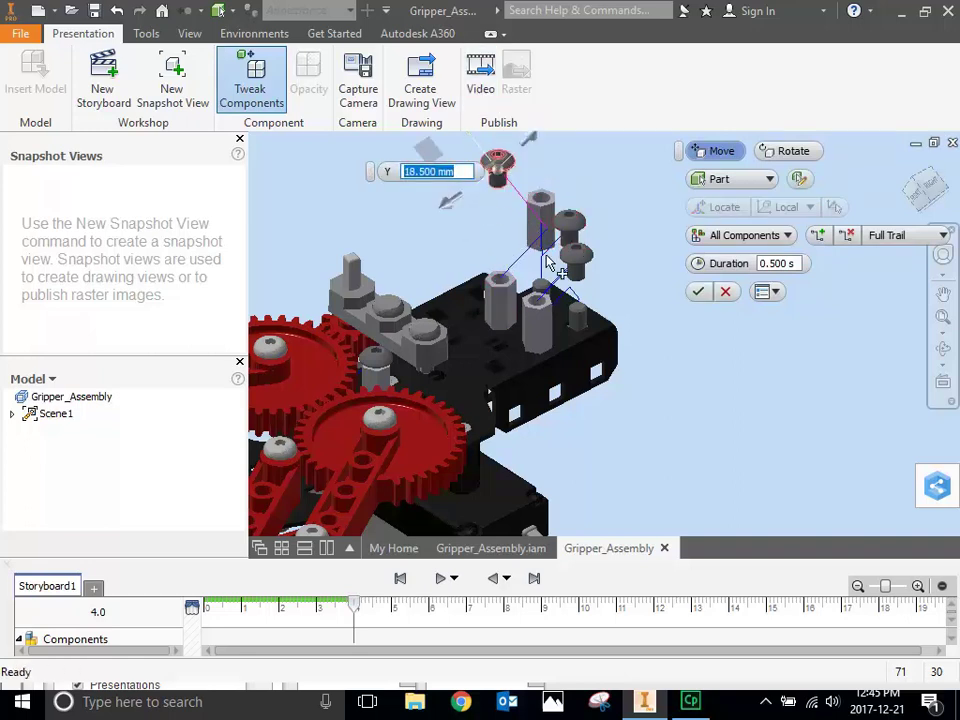
scroll(750, 352, up, 5)
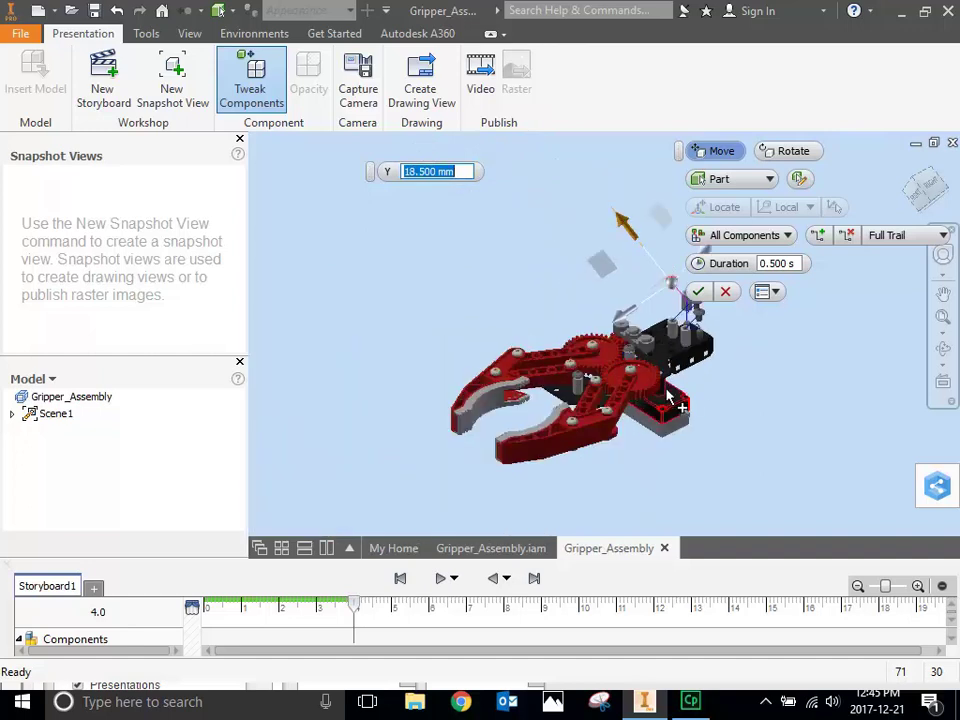
scroll(694, 432, down, 3)
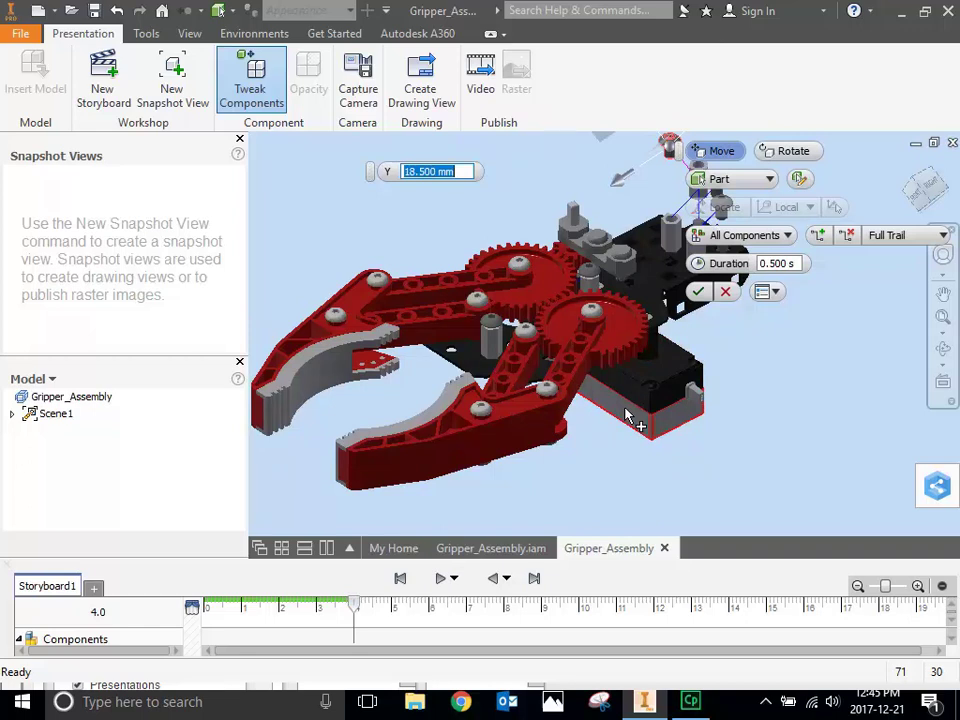
click(627, 416)
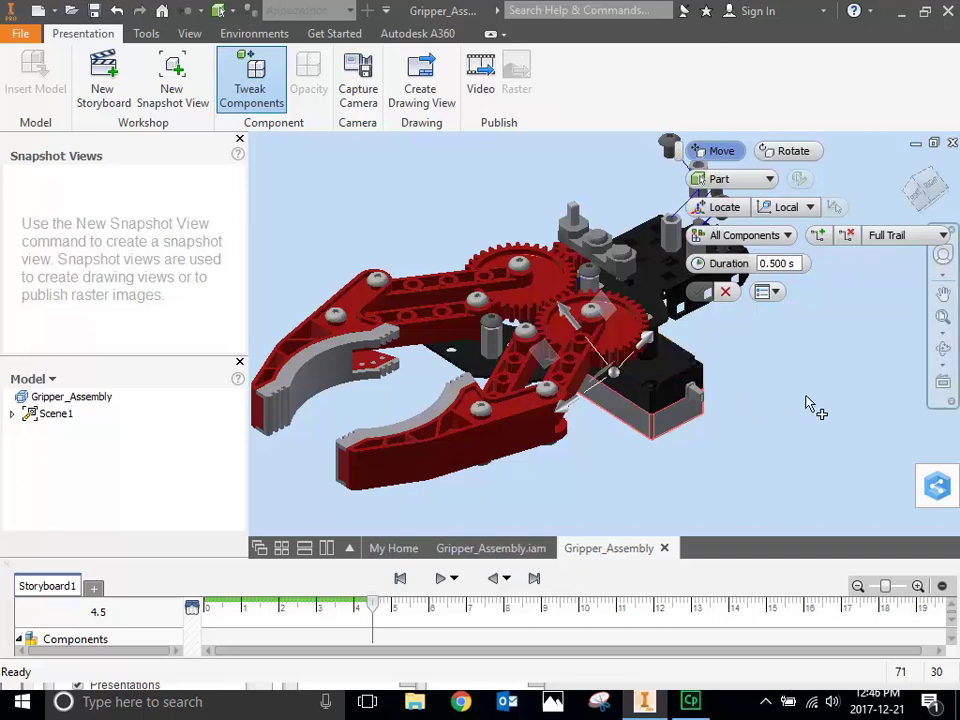
click(725, 291)
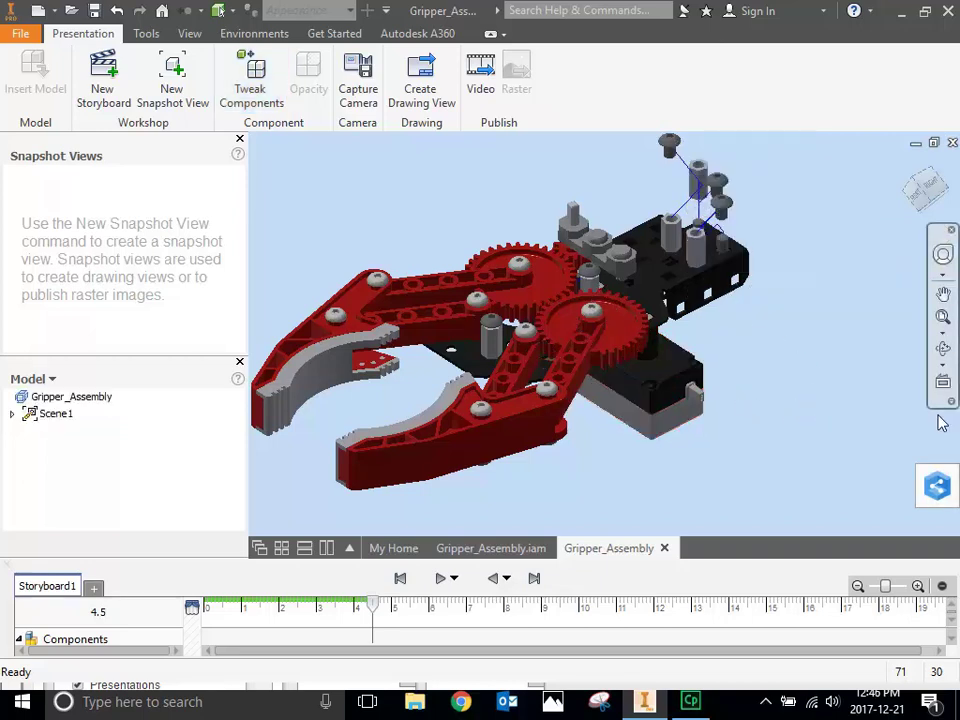
Rewind and play the explosion animation, scrub to 5.2 s, and orbit to inspect it.
drag(372, 609, 184, 608)
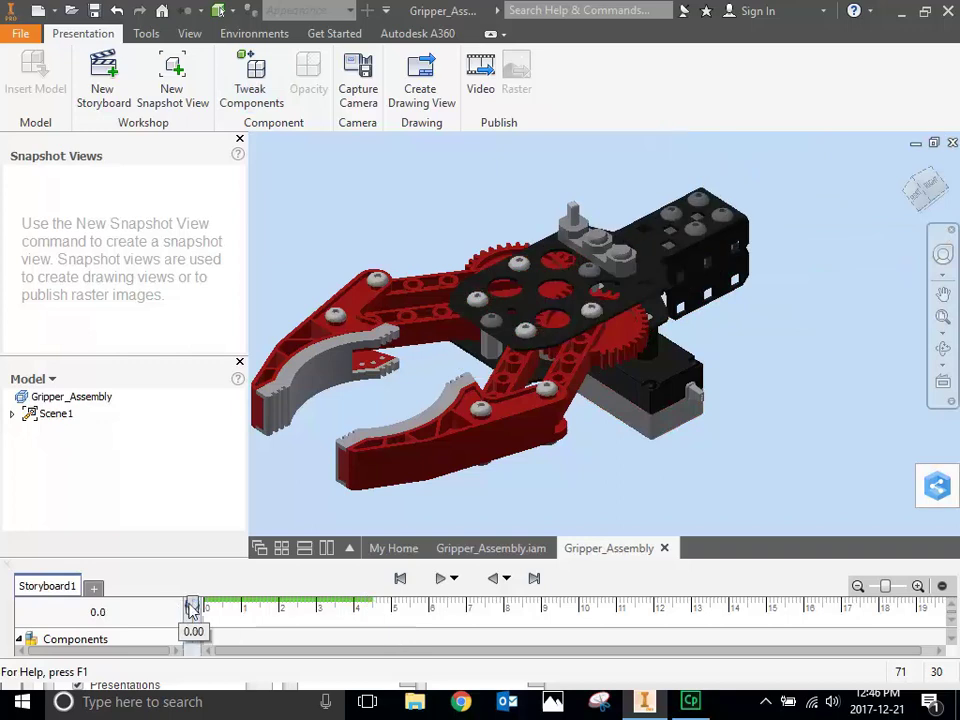
click(441, 580)
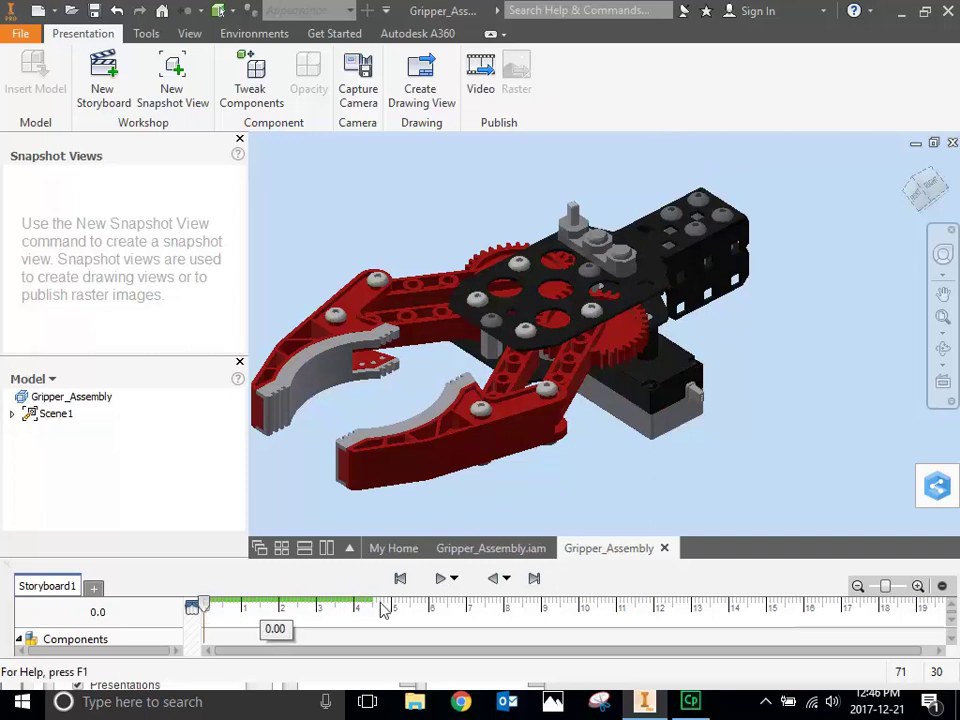
drag(383, 610, 398, 607)
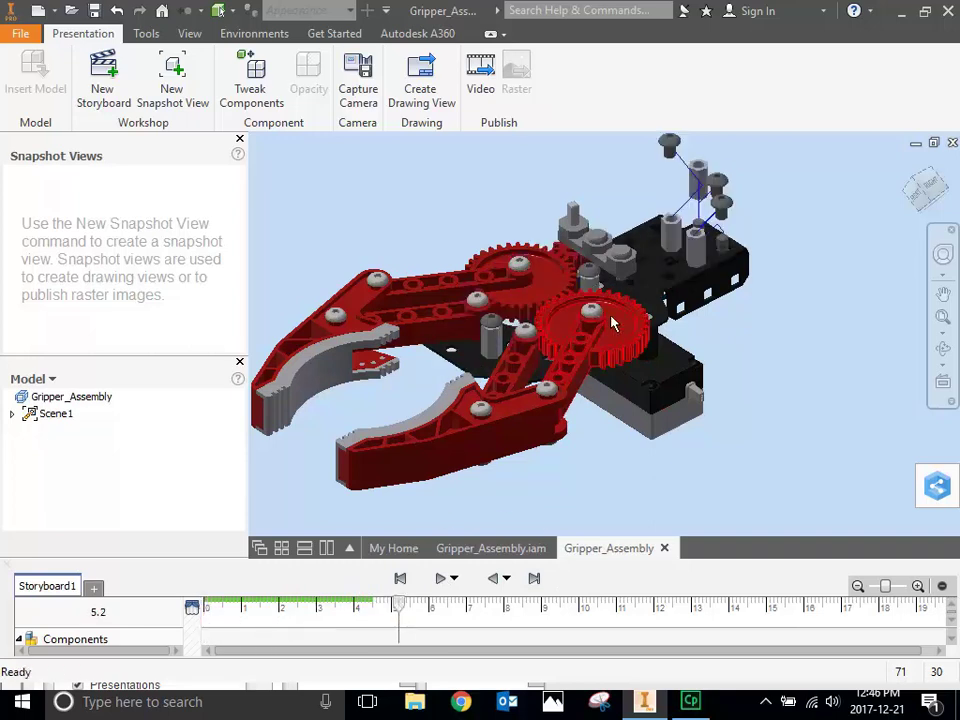
click(943, 348)
drag(476, 274, 612, 316)
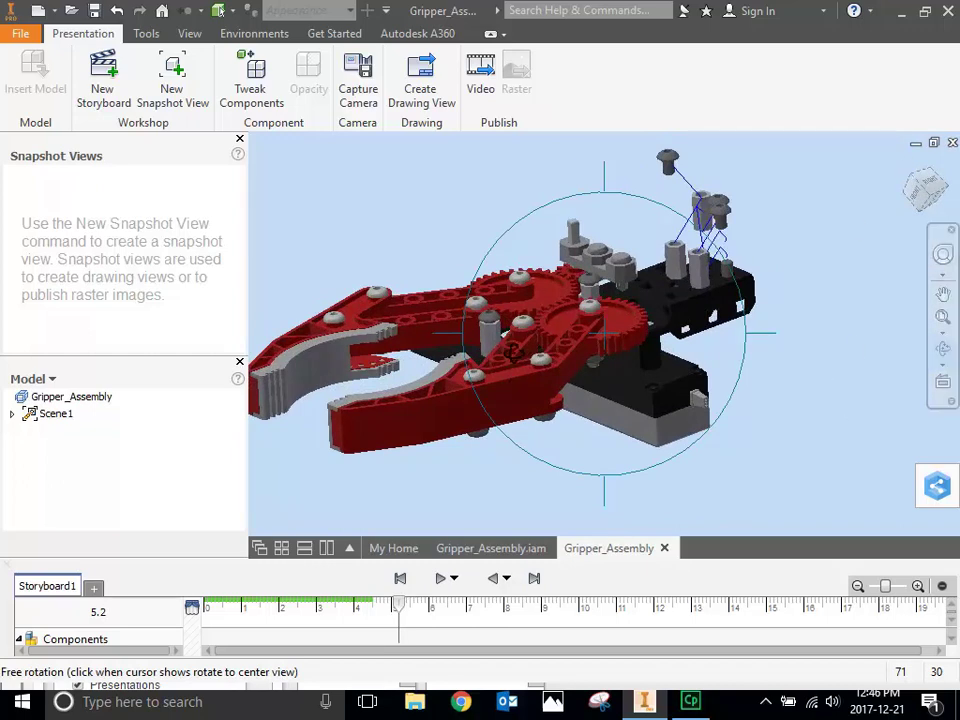
Capture the first snapshot view, then orbit the gripper to a new angle.
click(176, 95)
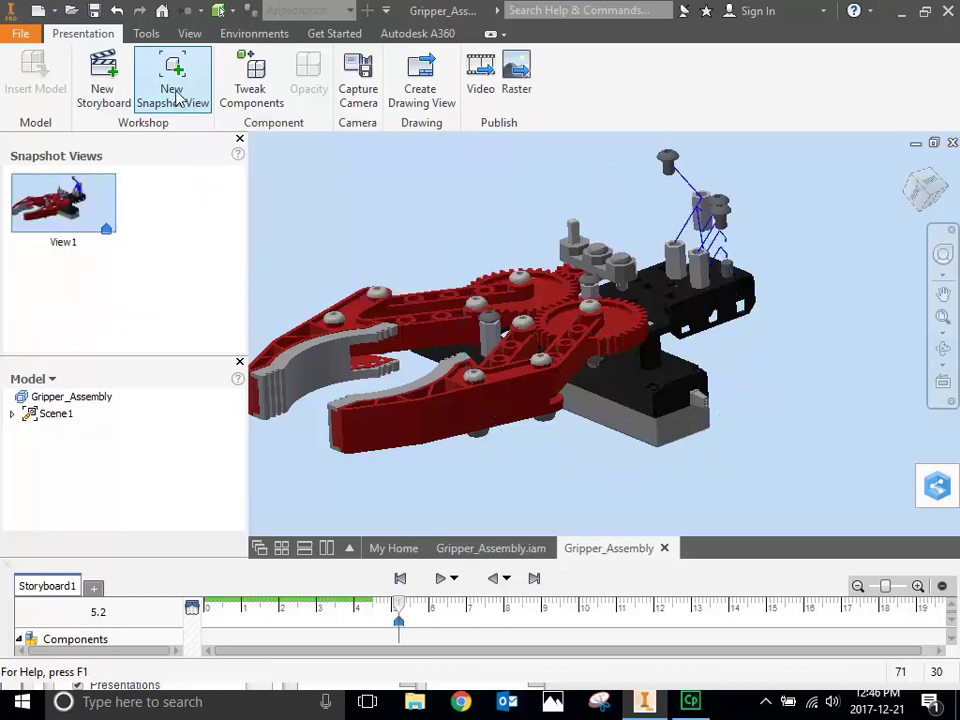
click(943, 348)
drag(700, 330, 880, 222)
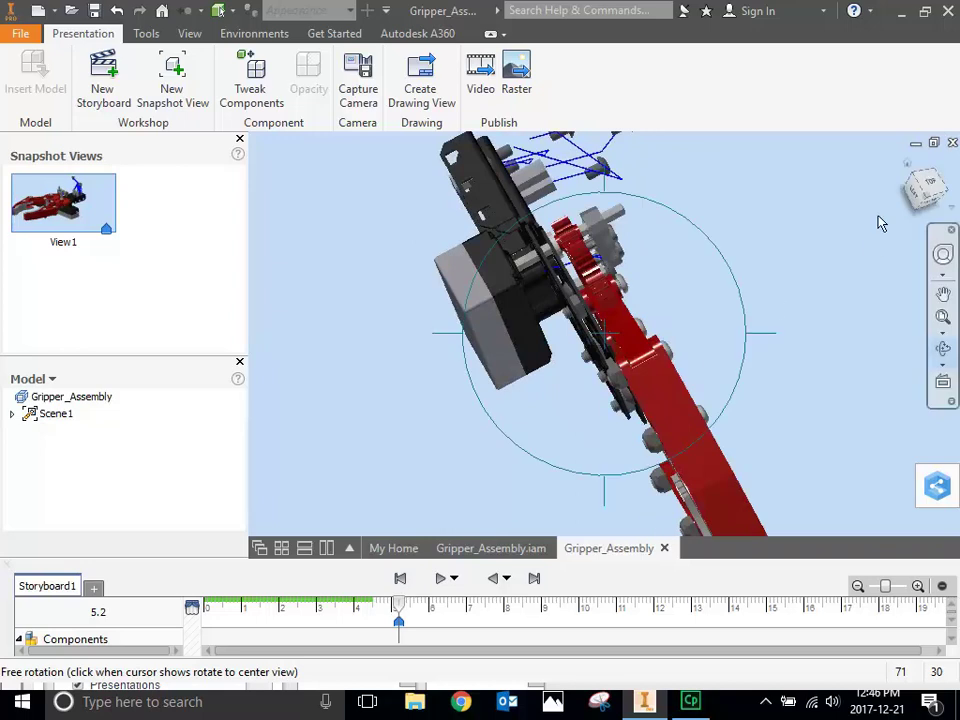
key(Escape)
Reset to the home view, turn the gripper to a side angle, and capture snapshot View2.
key(F6)
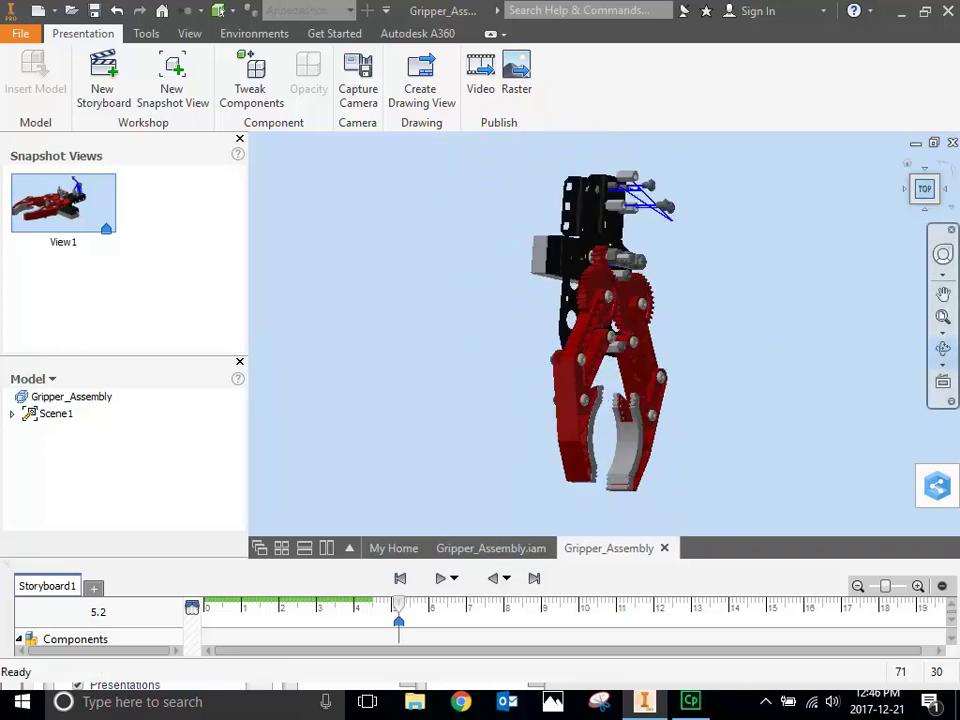
click(934, 160)
shift+middle_drag(934, 160, 896, 313)
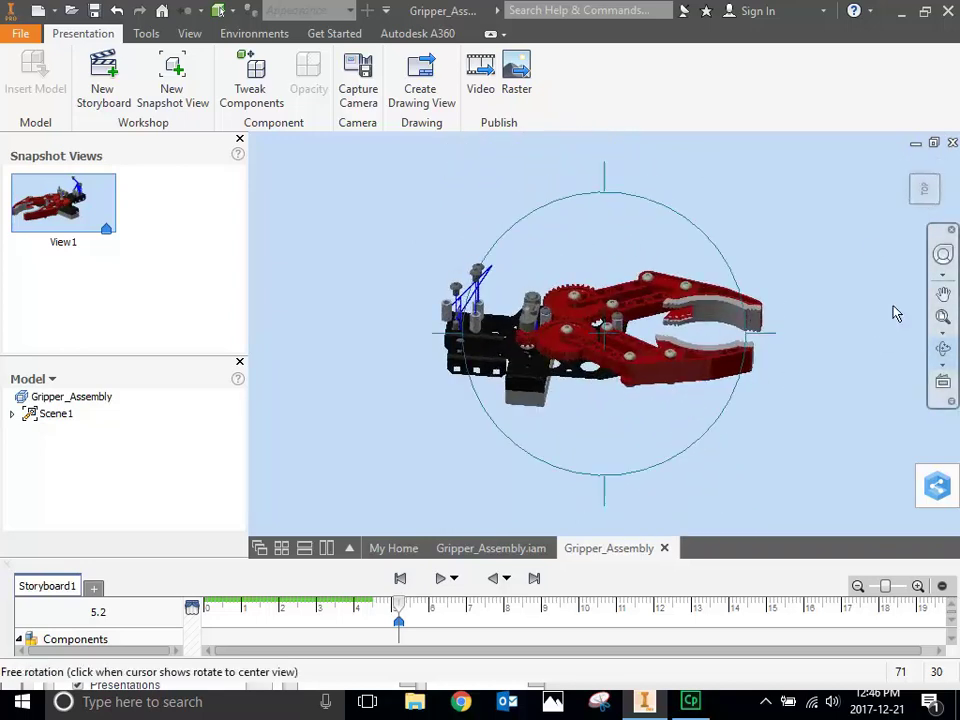
click(944, 350)
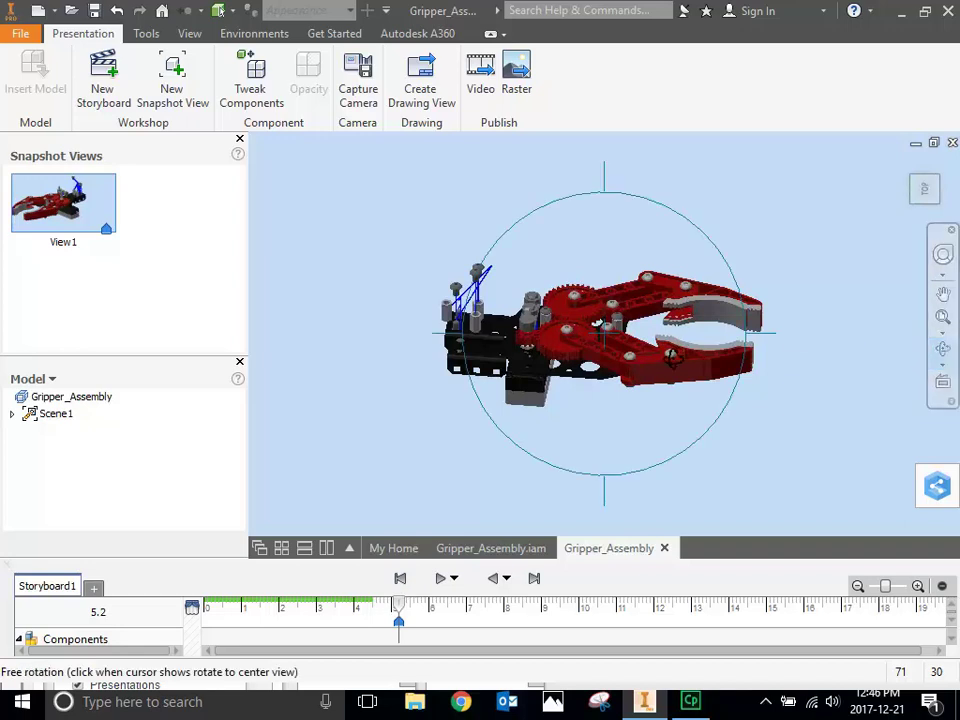
drag(672, 356, 630, 392)
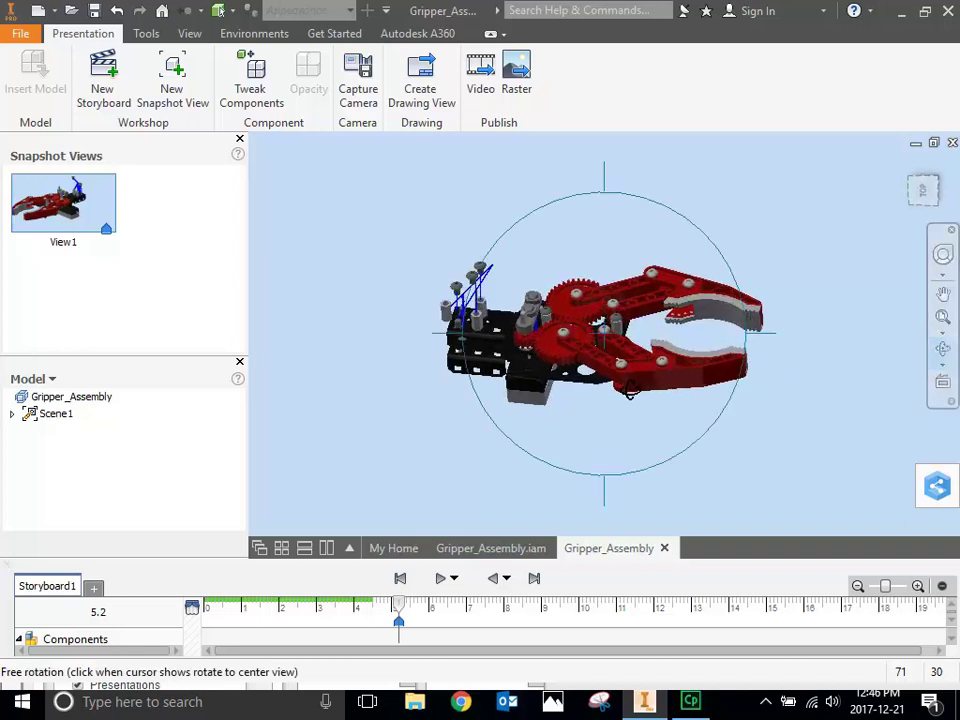
click(172, 70)
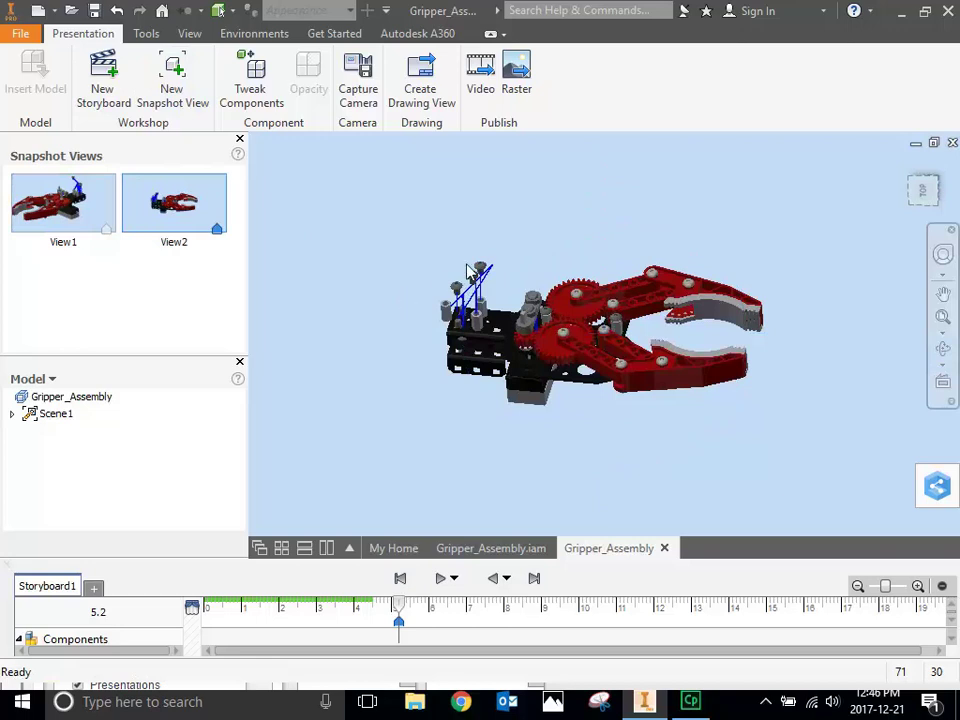
Save Gripper_Assembly.ipn, replacing the existing file and saving all dependent files.
click(24, 35)
click(60, 190)
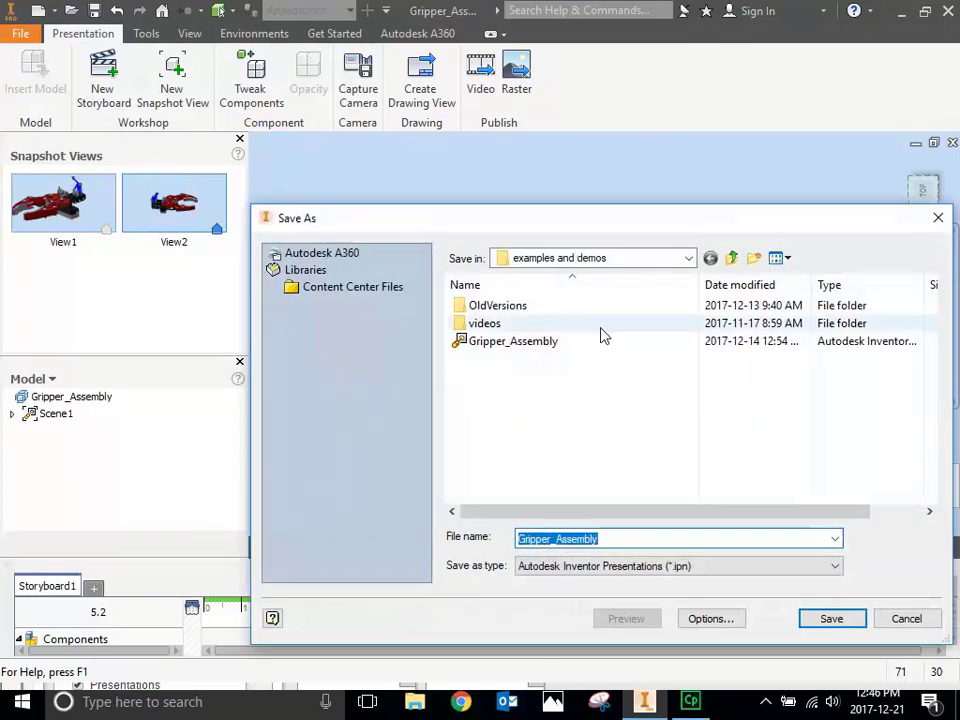
click(845, 624)
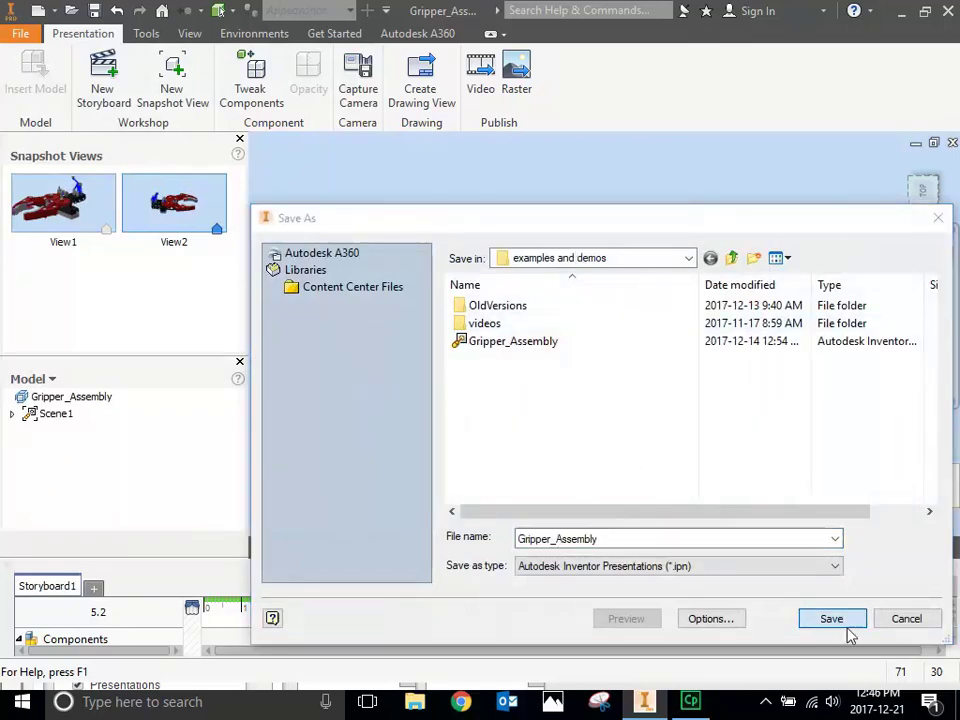
click(525, 354)
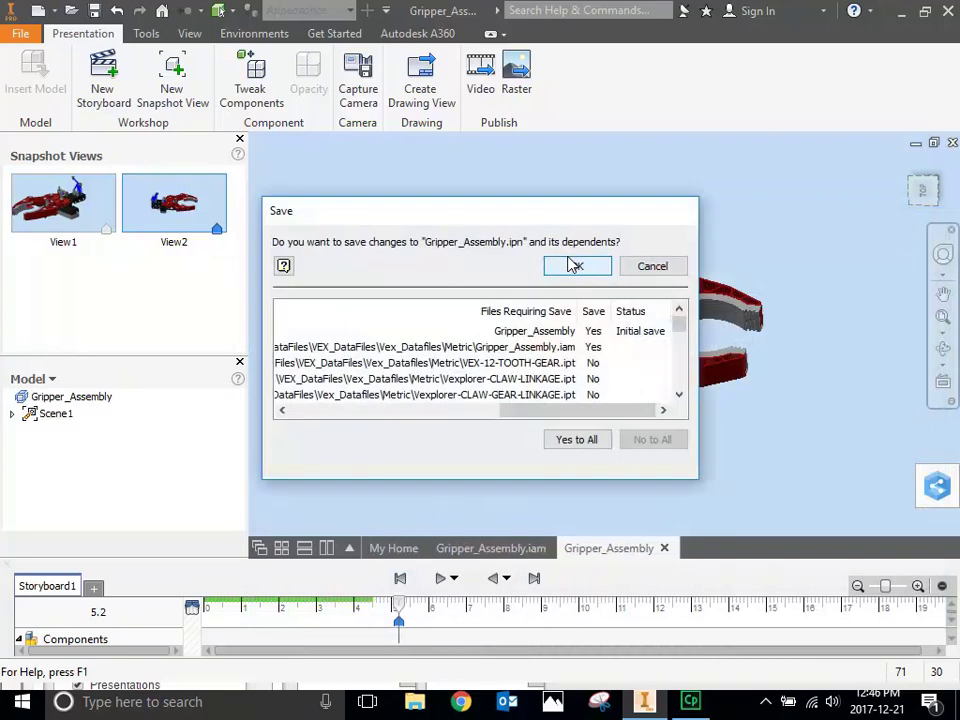
click(585, 439)
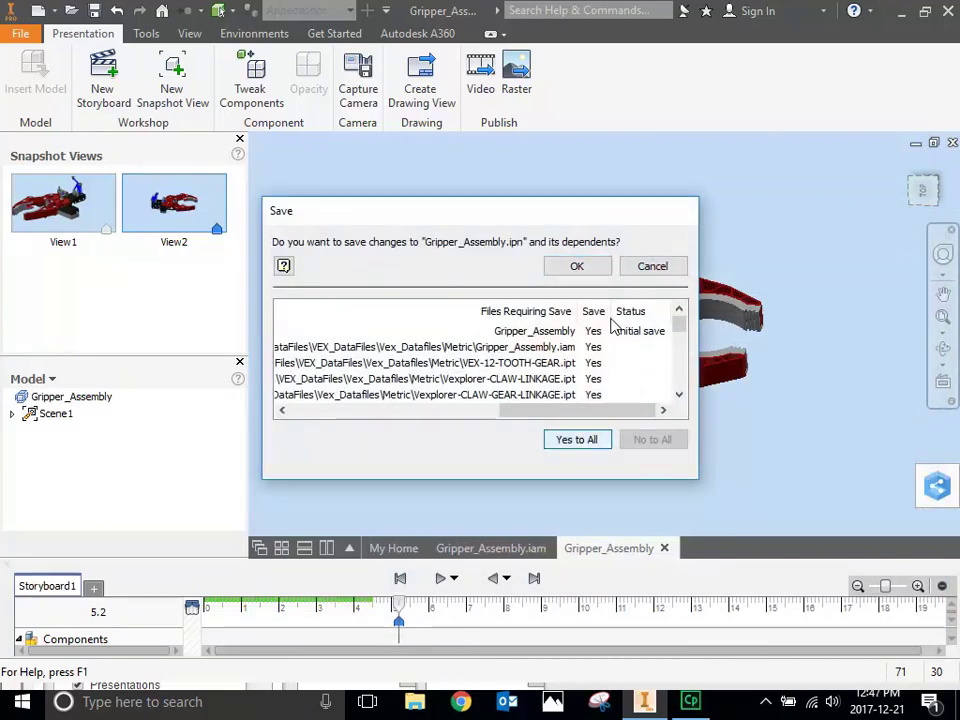
click(578, 266)
click(563, 322)
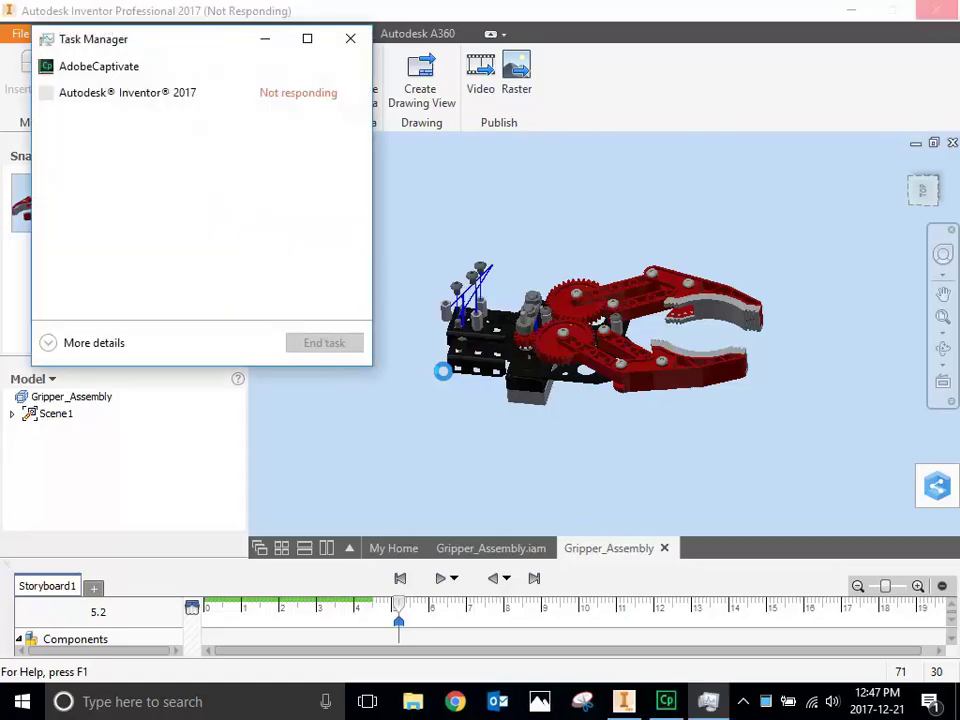
Select the unresponsive Inventor entry, then close Task Manager without ending Inventor.
click(268, 105)
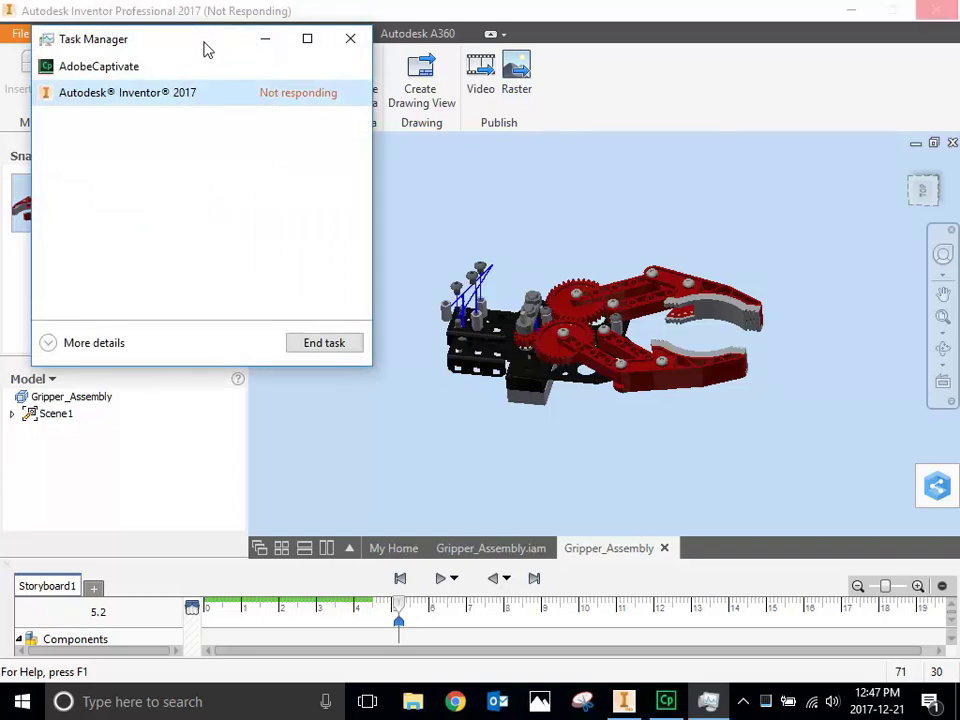
drag(205, 48, 406, 132)
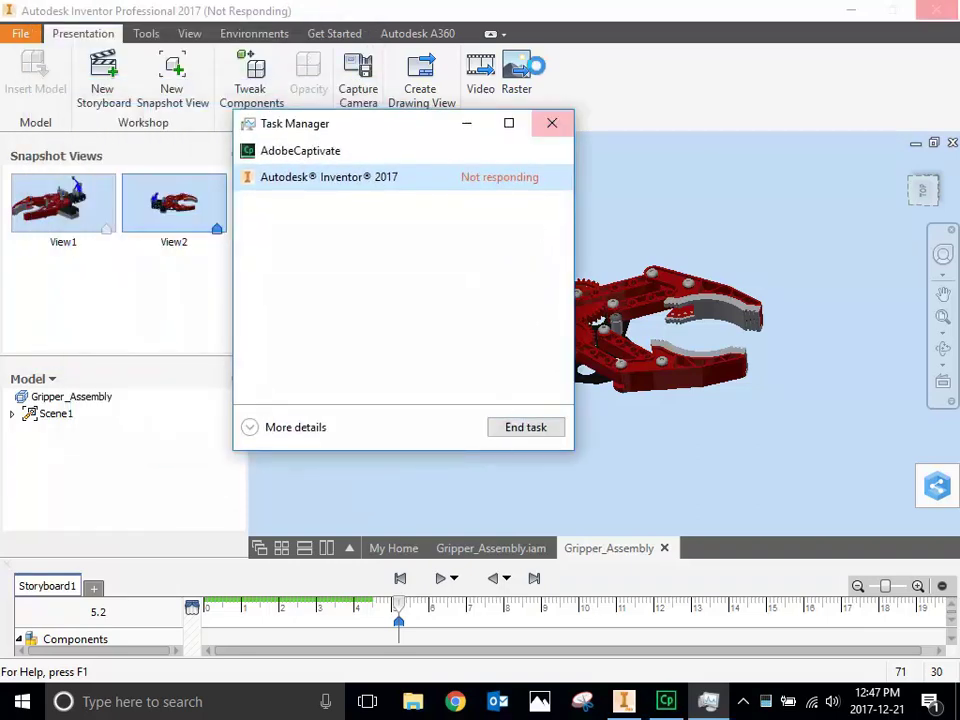
click(552, 125)
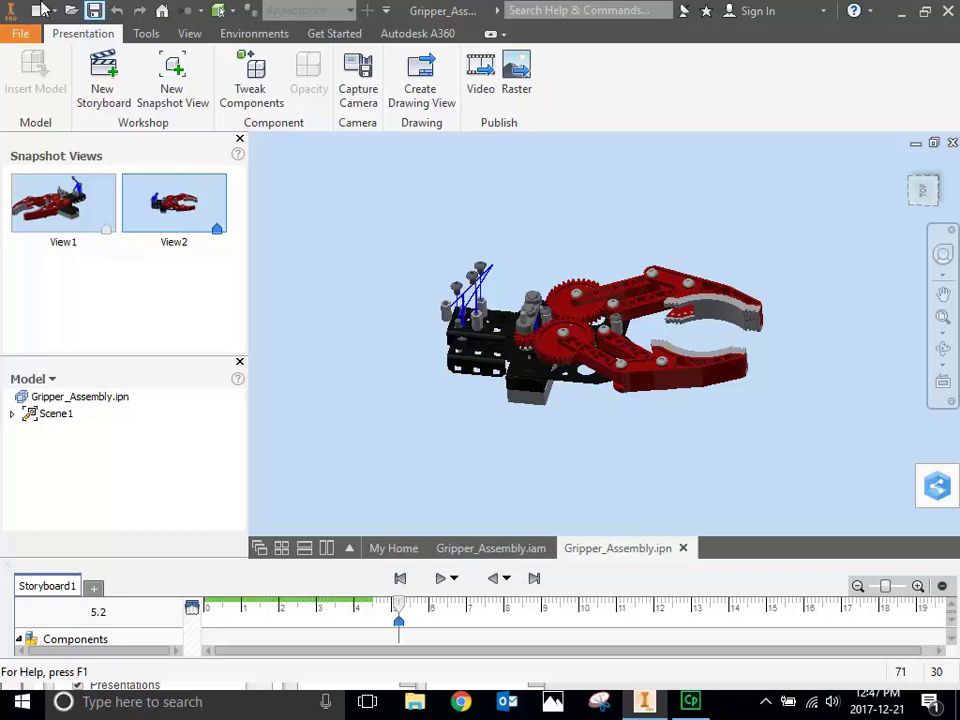
Create Drawing1 from the Metric ANSI (mm).idw drawing template.
click(10, 36)
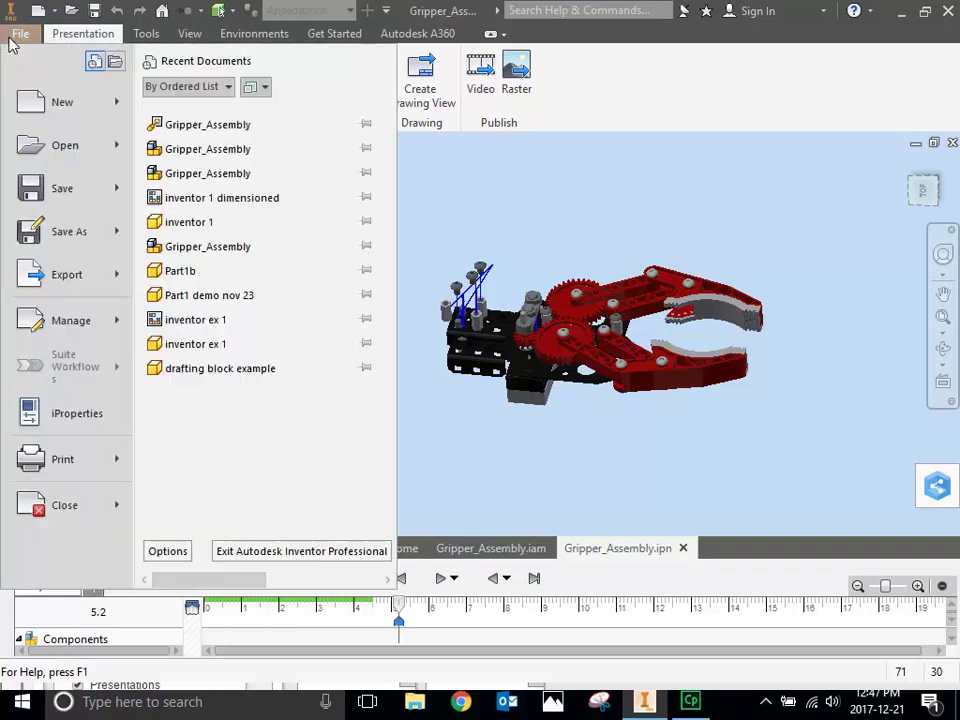
click(60, 101)
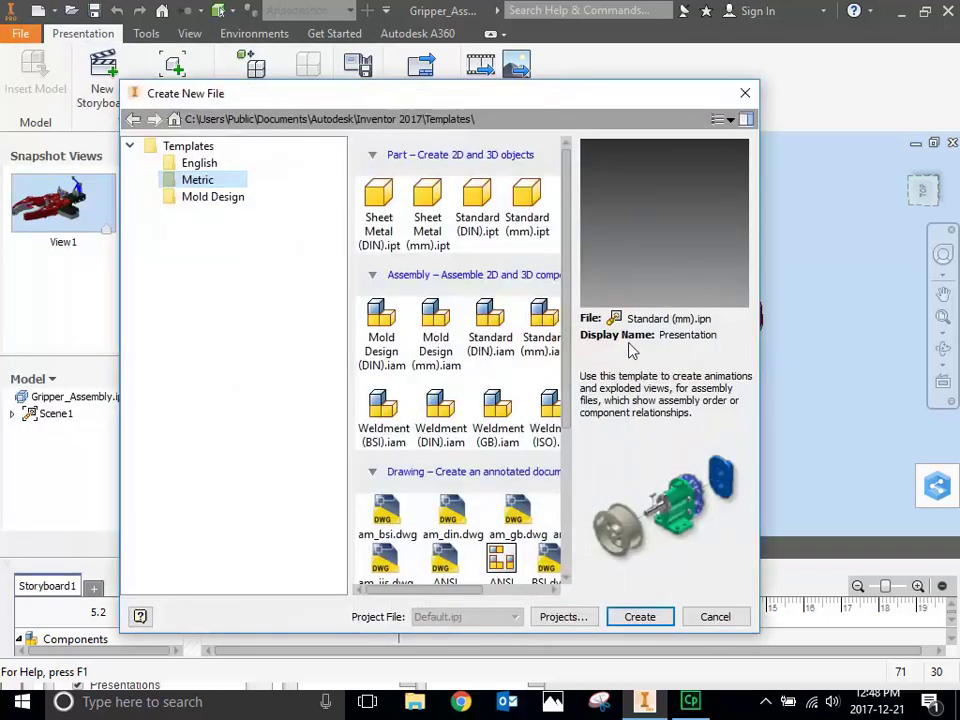
scroll(567, 343, down, 3)
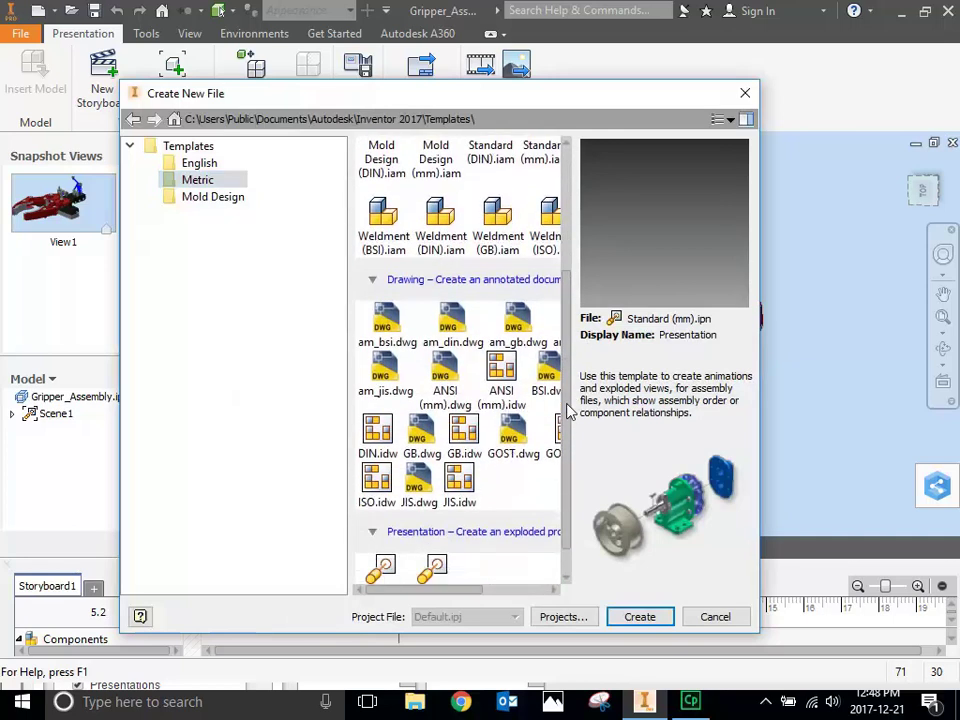
click(501, 352)
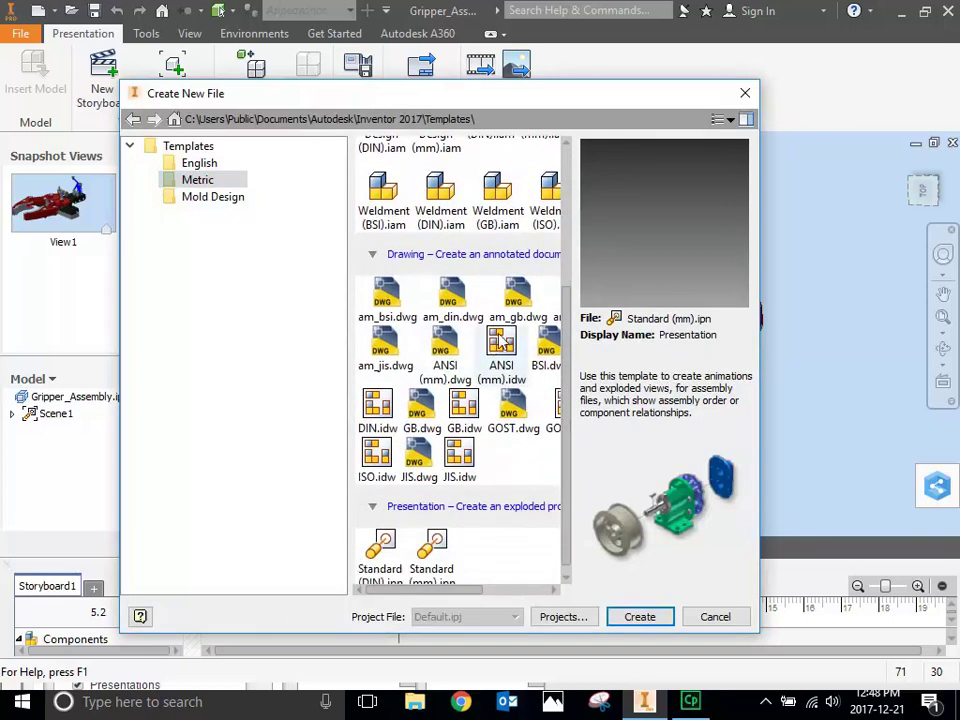
click(636, 618)
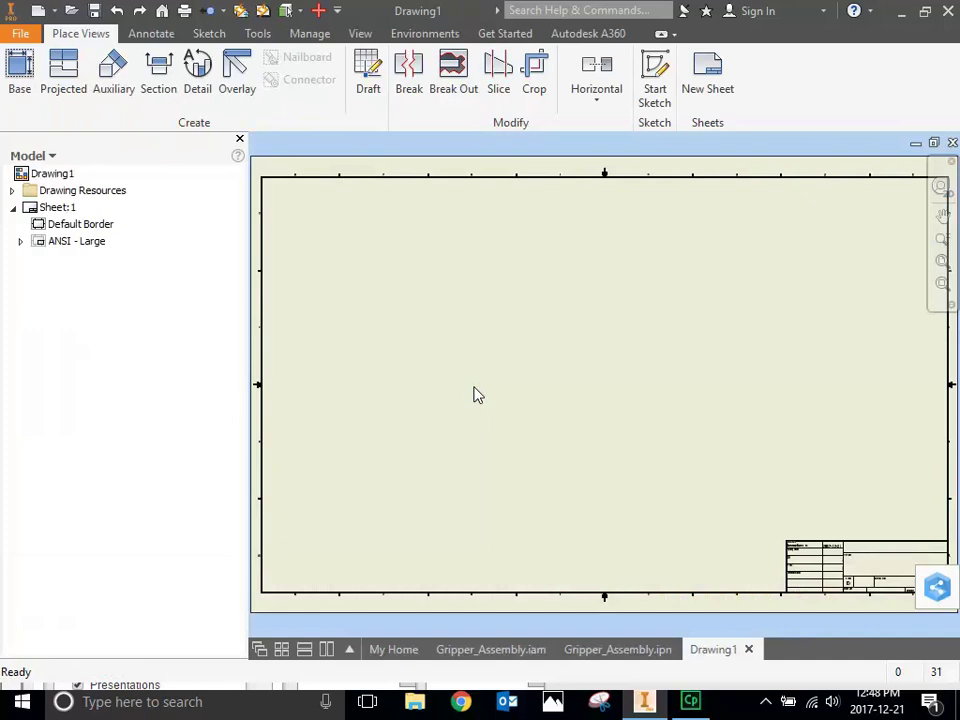
Change Sheet:1 to the A sheet size.
right_click(44, 207)
click(95, 367)
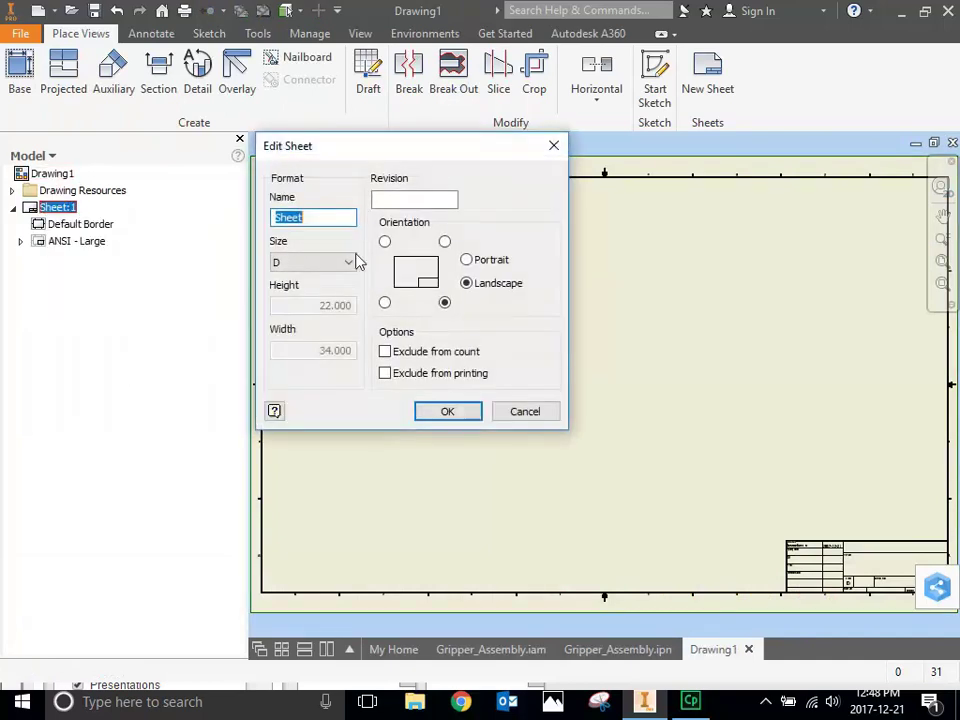
click(306, 264)
click(300, 281)
click(447, 411)
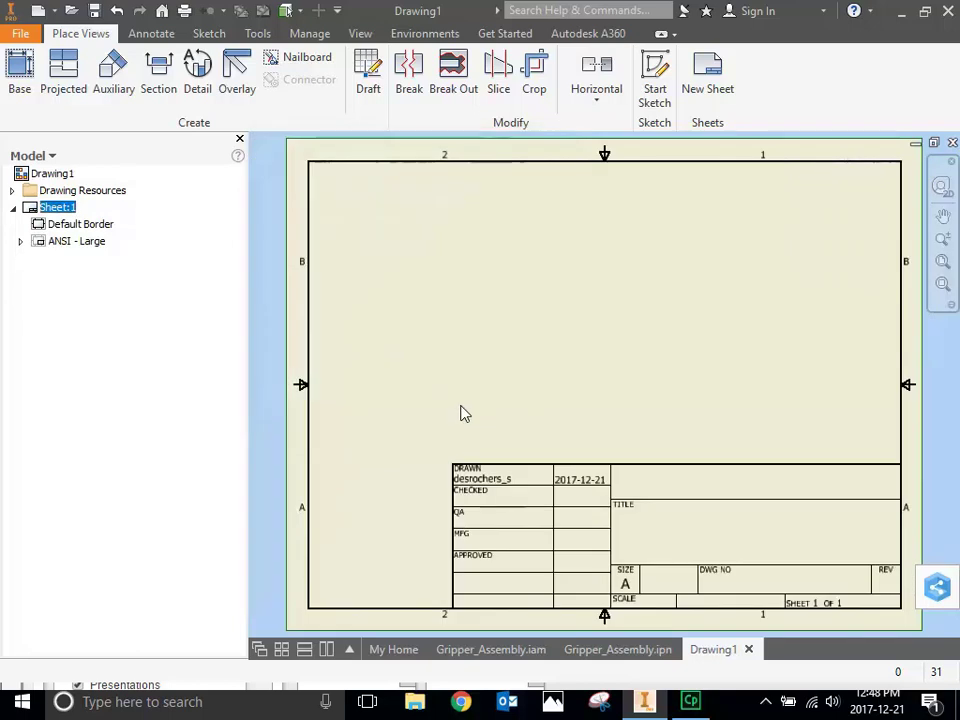
Review the title block's AUTHOR field and the drawing's summary iProperties, then close both windows.
click(20, 241)
double_click(75, 259)
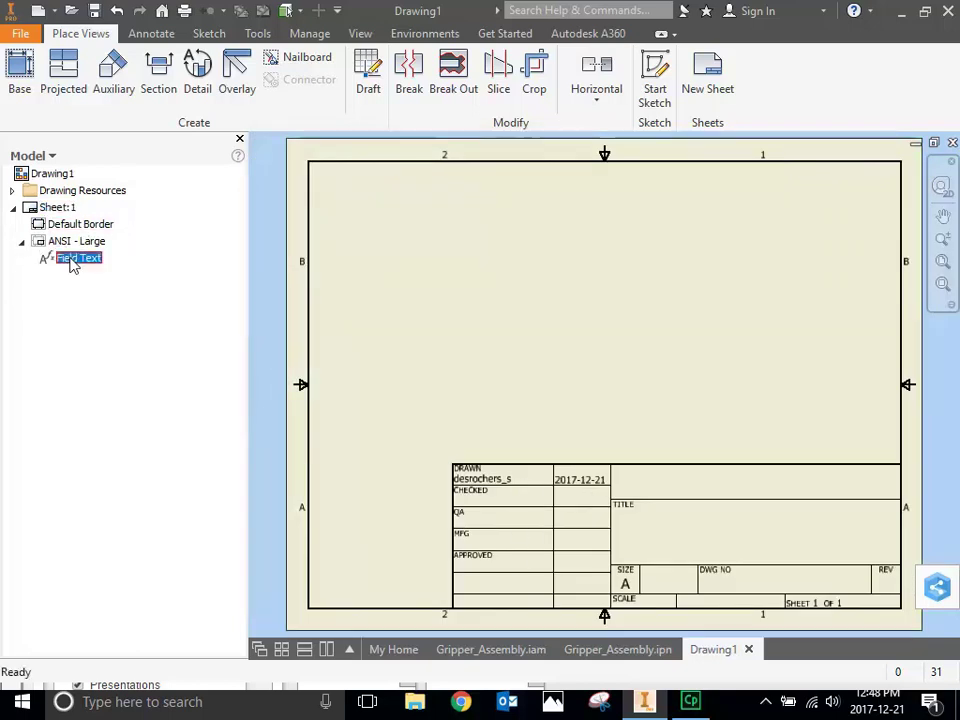
click(489, 297)
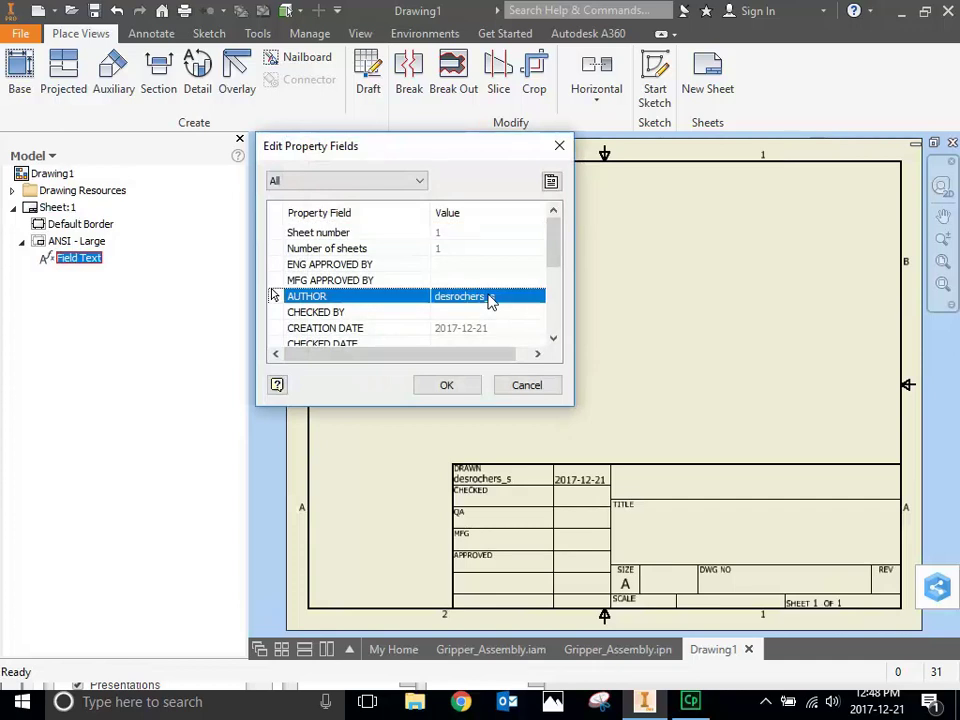
click(551, 184)
click(306, 50)
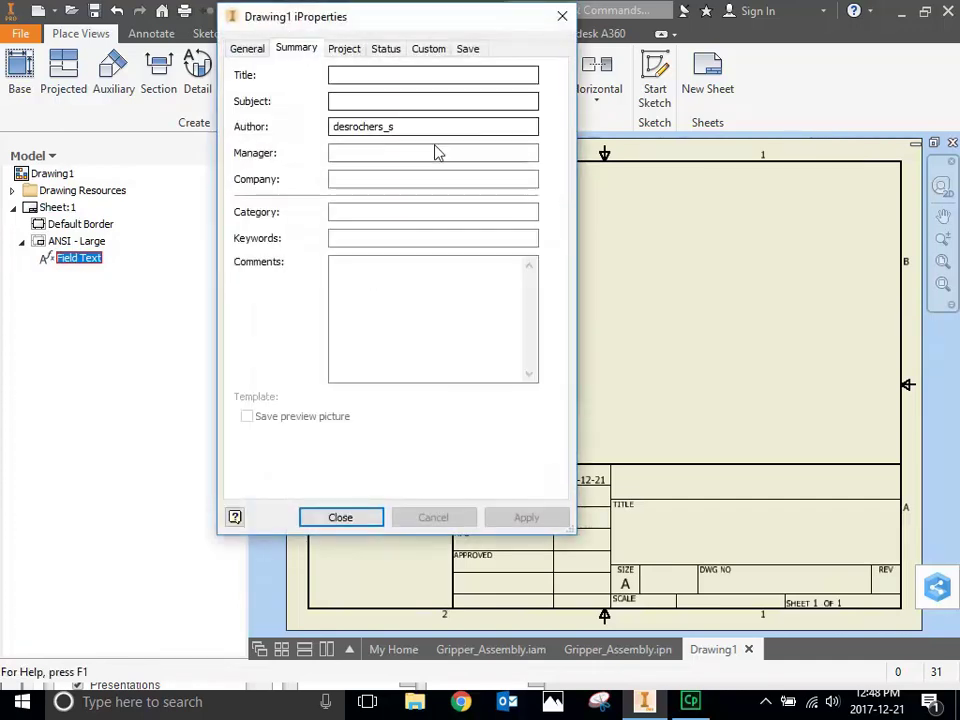
click(341, 517)
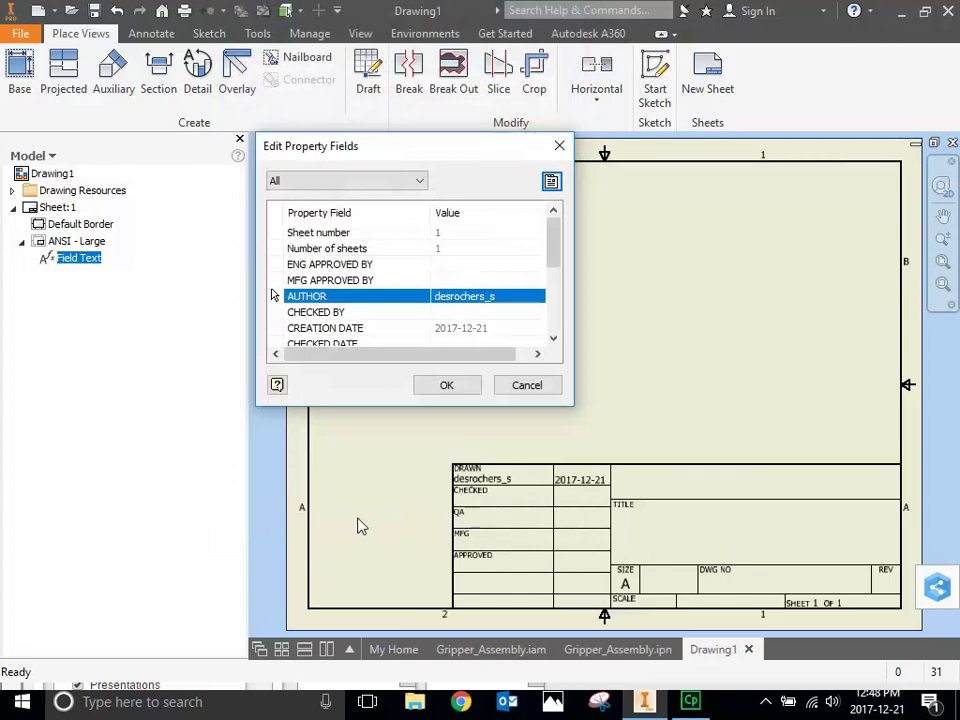
click(526, 386)
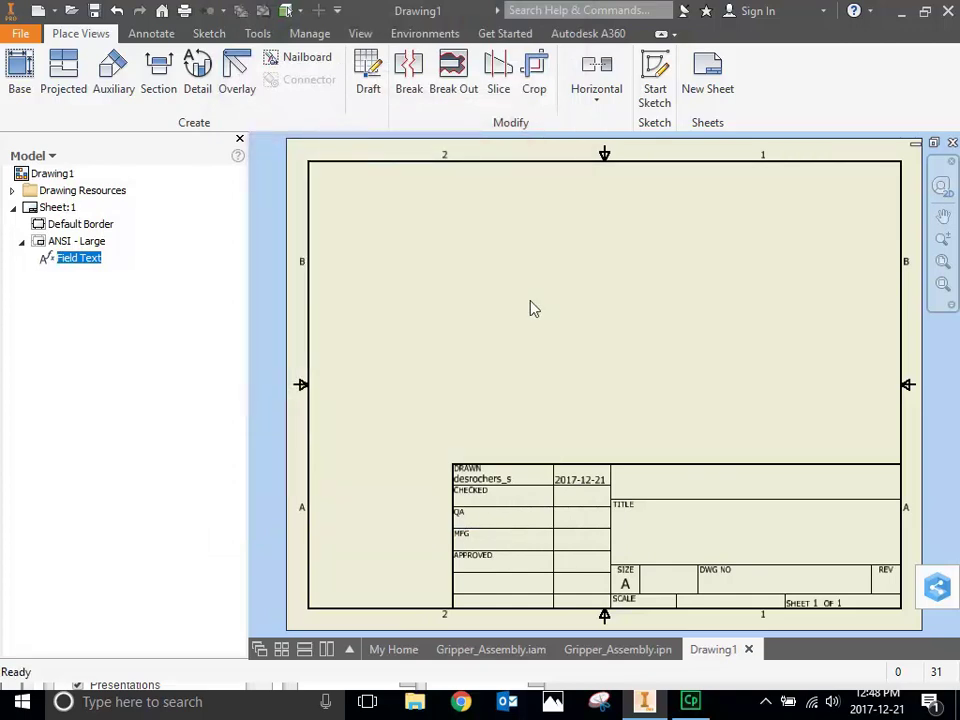
Start a base view and select presentation View1 as its source.
click(24, 88)
mouse_move(294, 208)
mouse_down()
mouse_move(399, 189)
mouse_move(407, 158)
mouse_up()
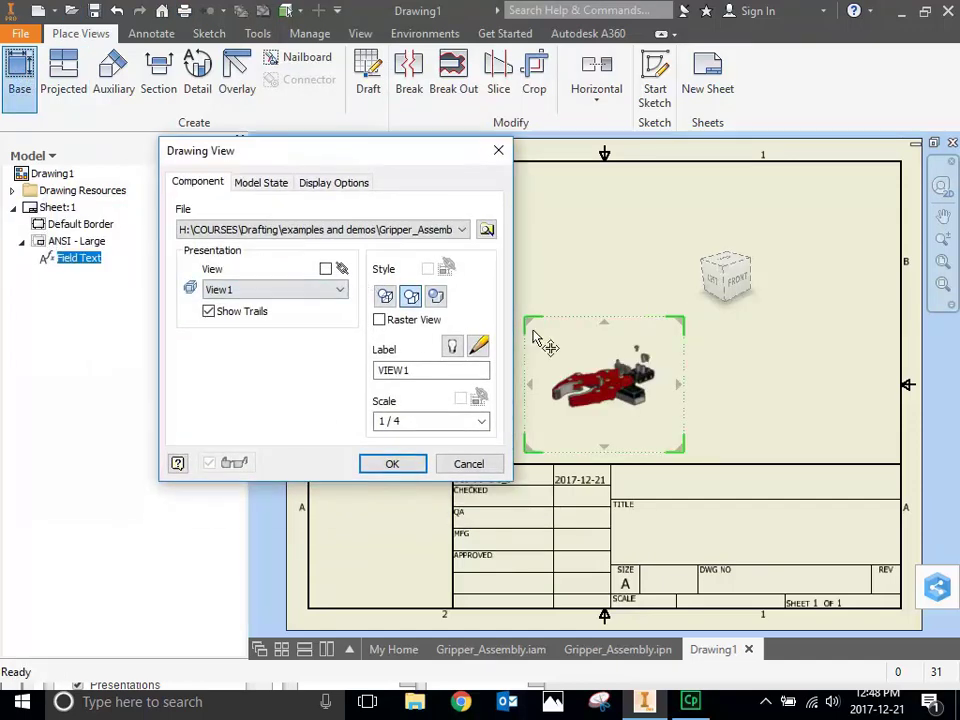
click(291, 289)
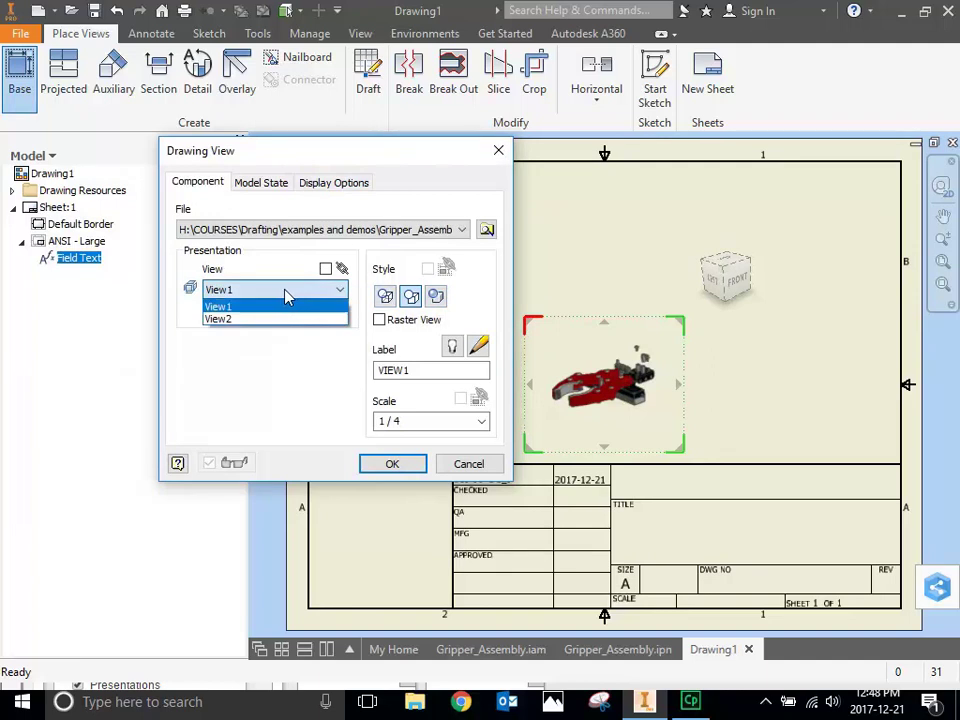
click(252, 321)
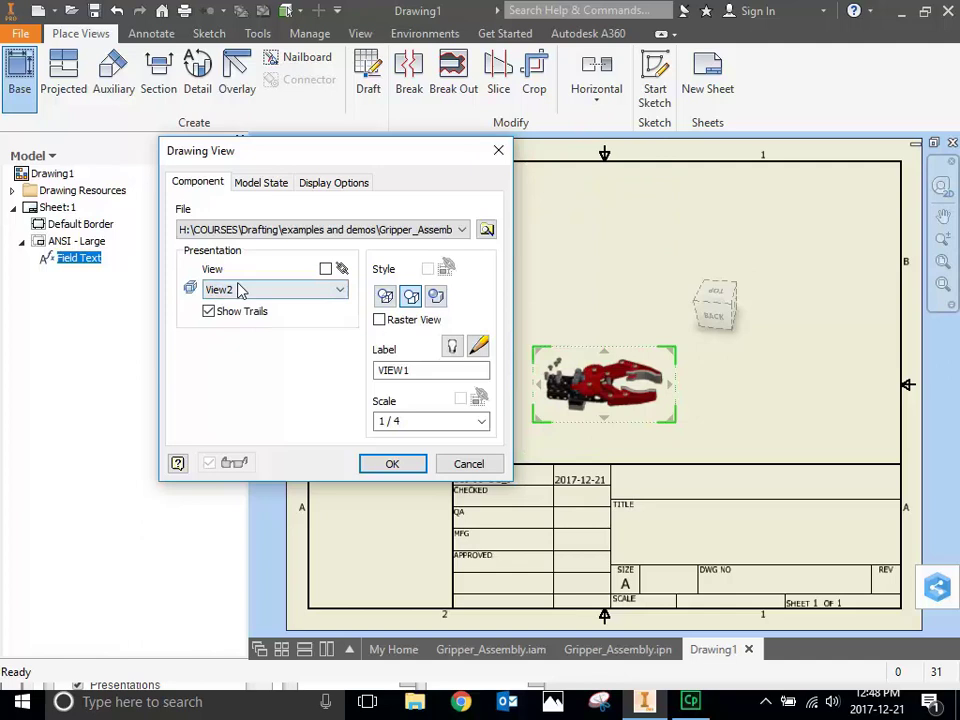
click(240, 289)
click(248, 307)
Set the view scale to 1:1.5, position the preview on the sheet, and place it.
click(444, 421)
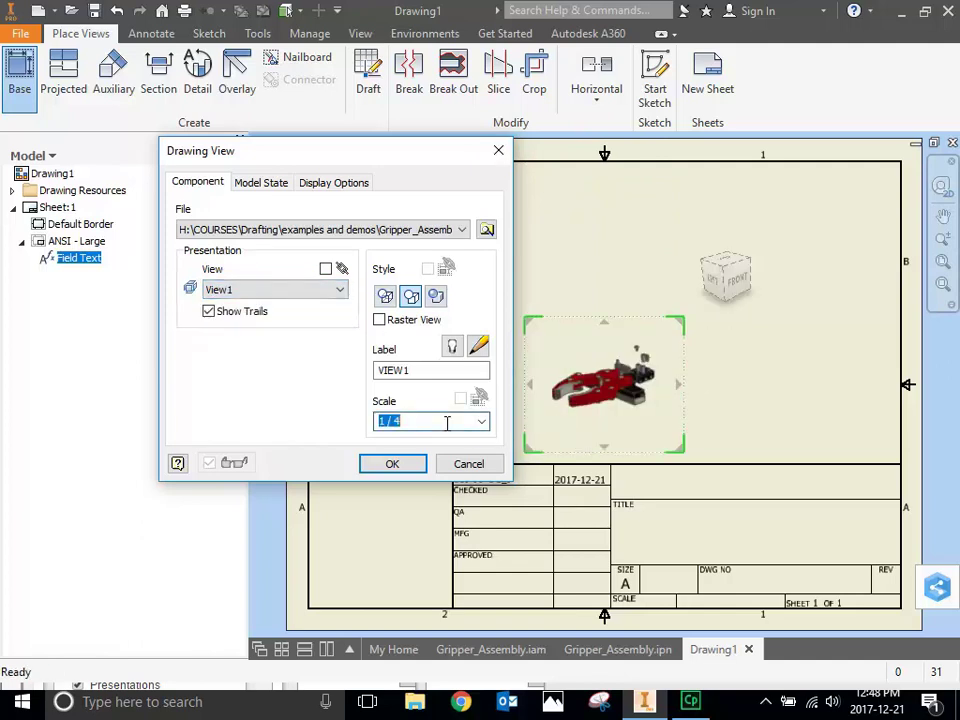
mouse_move(416, 150)
mouse_down()
mouse_move(206, 146)
mouse_move(294, 120)
mouse_move(284, 115)
mouse_up()
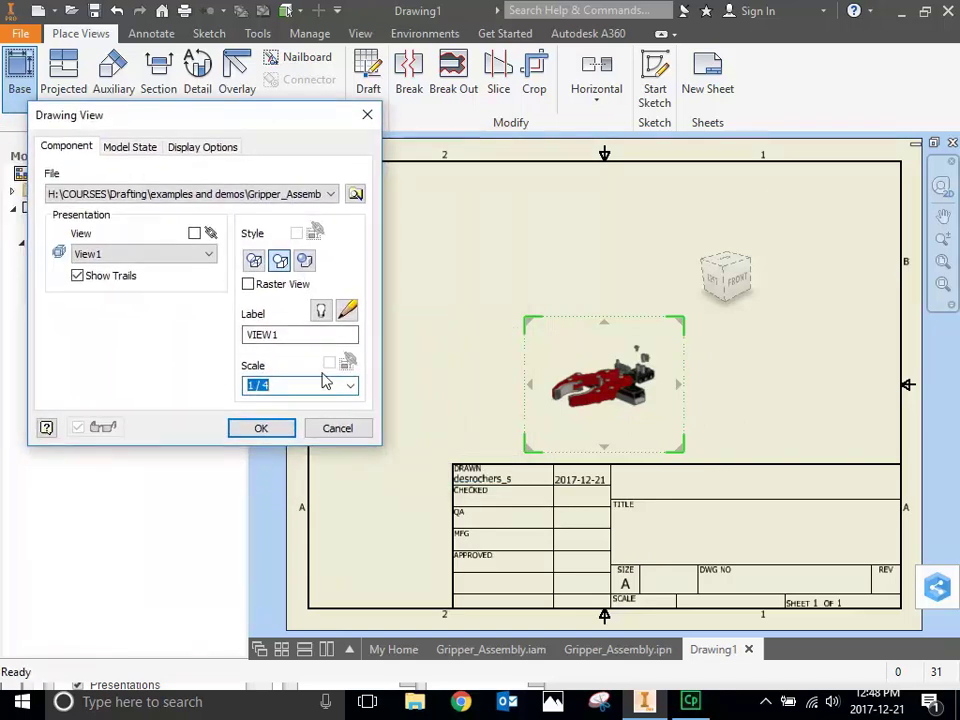
text(1:2)
mouse_move(525, 358)
mouse_down()
mouse_move(540, 279)
mouse_move(407, 208)
mouse_move(418, 216)
mouse_up()
click(292, 384)
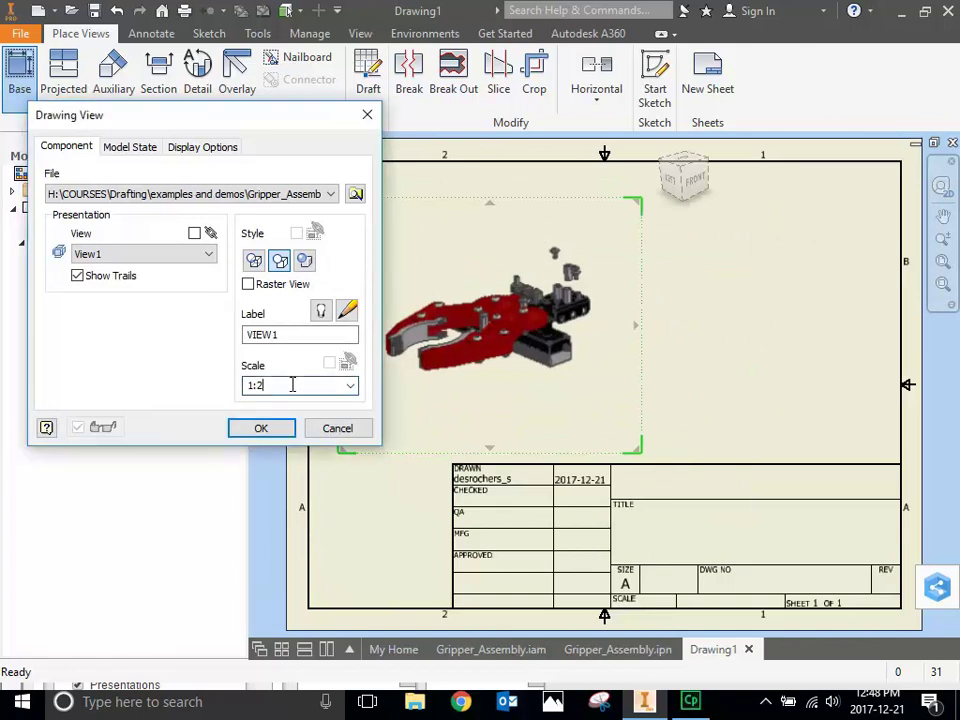
key(BackSpace)
text(1)
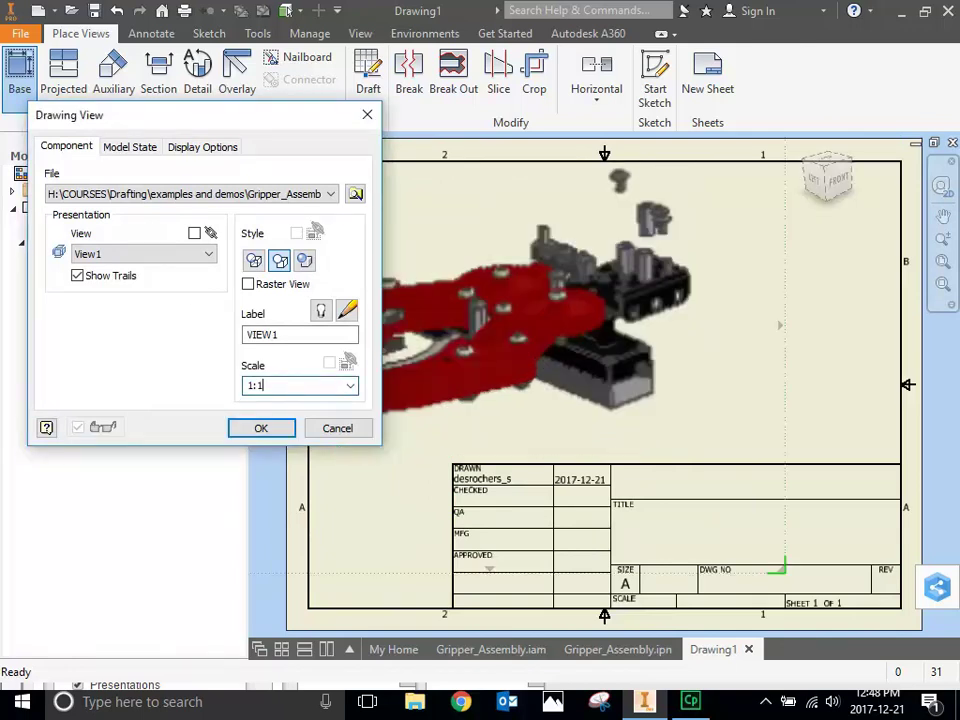
drag(484, 377, 489, 388)
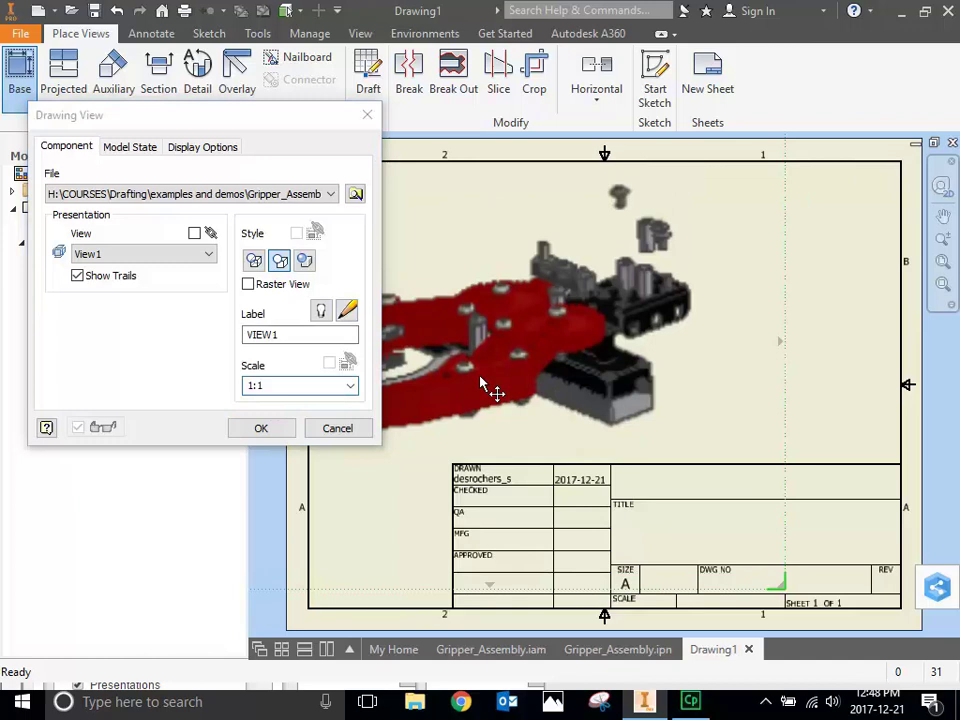
click(282, 383)
text(.5)
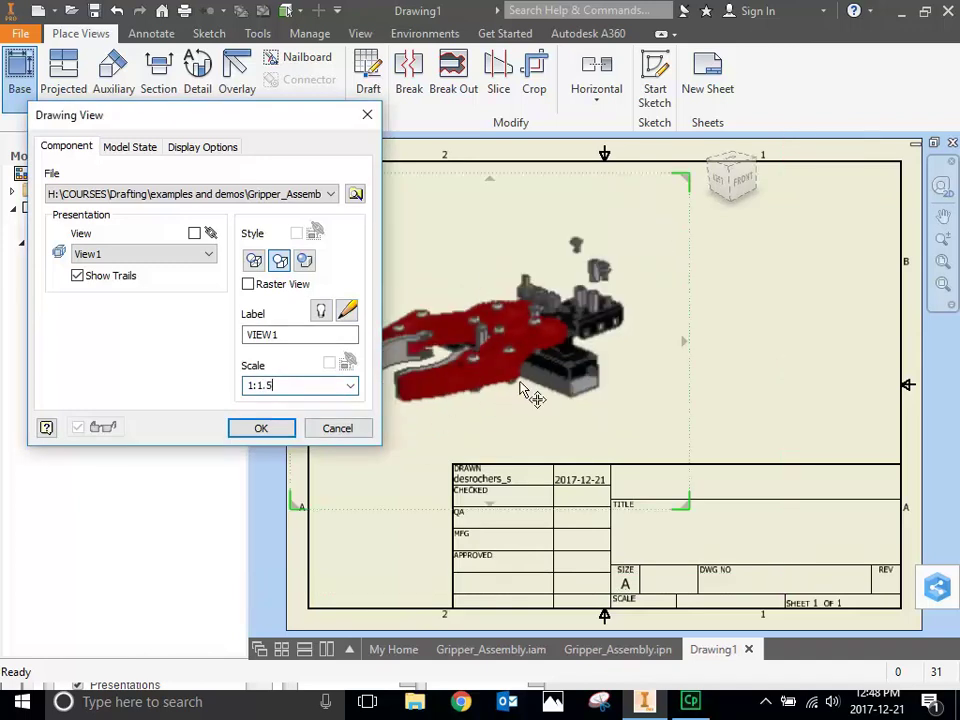
click(487, 371)
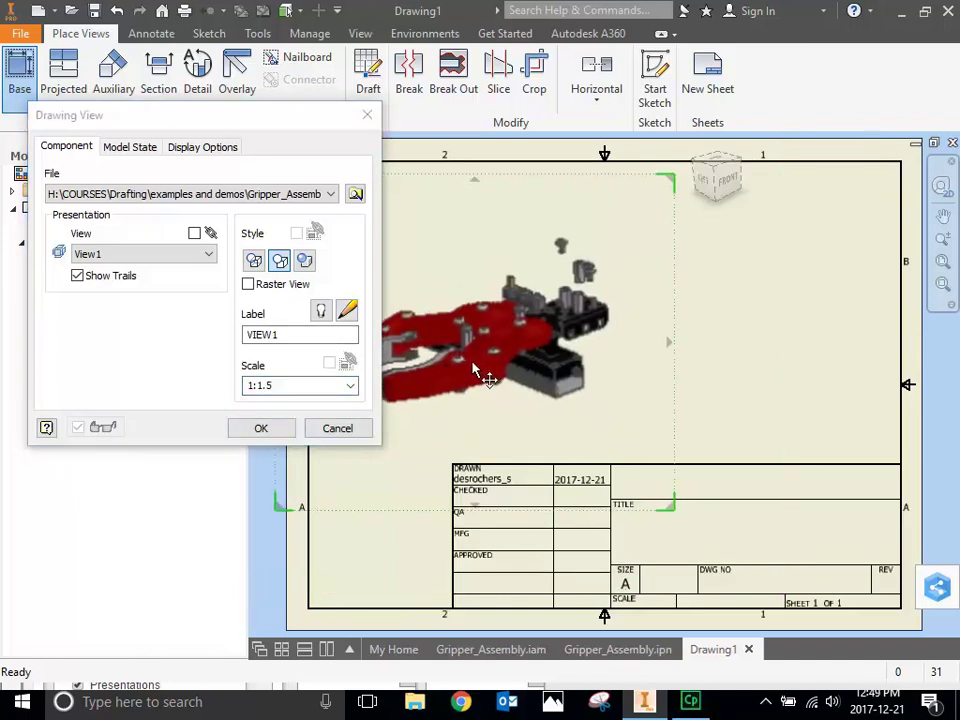
click(258, 430)
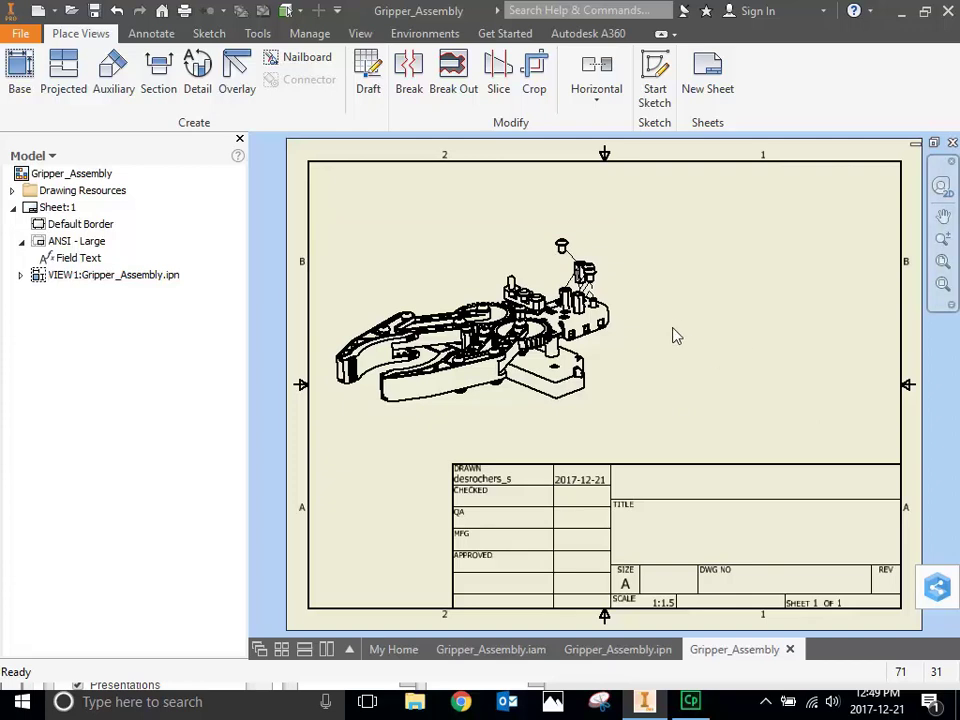
Create a Structured BOM parts list sourced from the exploded gripper view.
click(155, 36)
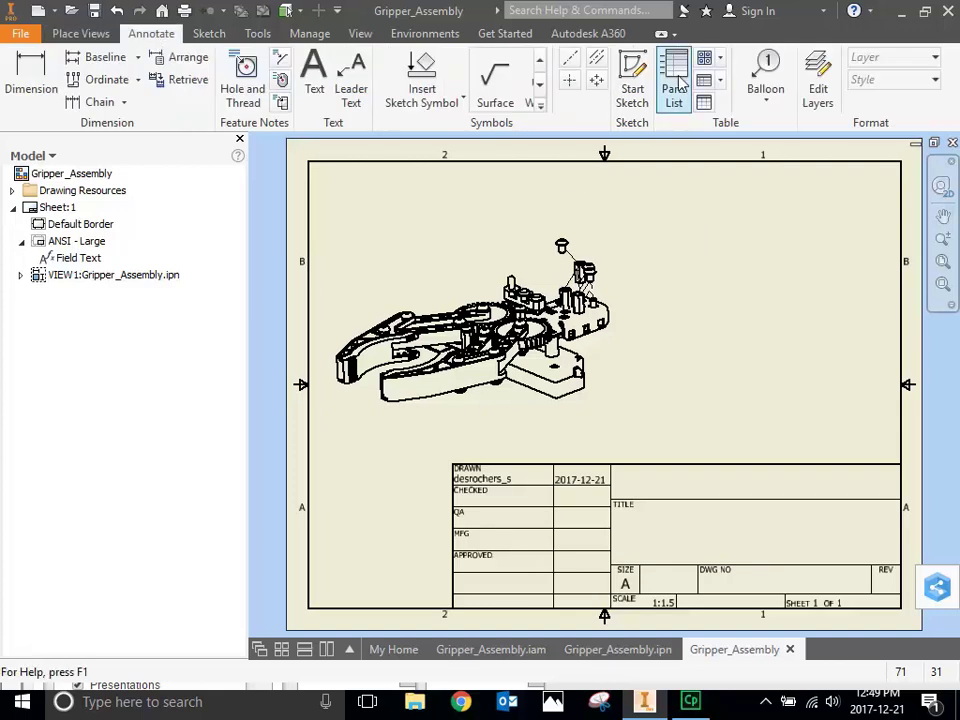
click(674, 82)
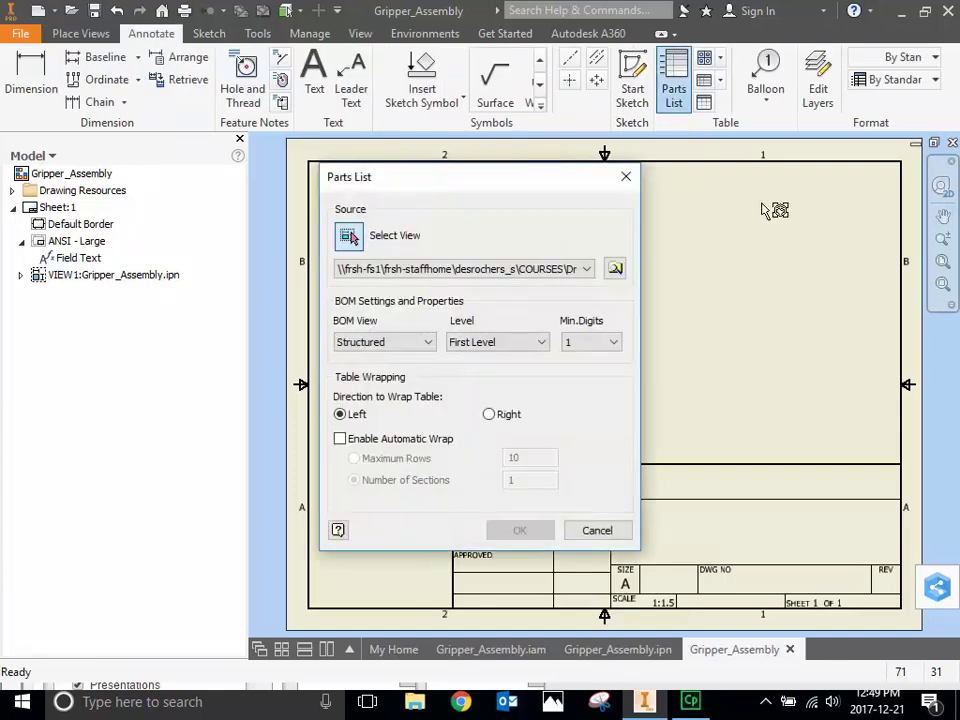
mouse_move(576, 184)
mouse_down()
mouse_move(304, 94)
mouse_move(295, 66)
mouse_up()
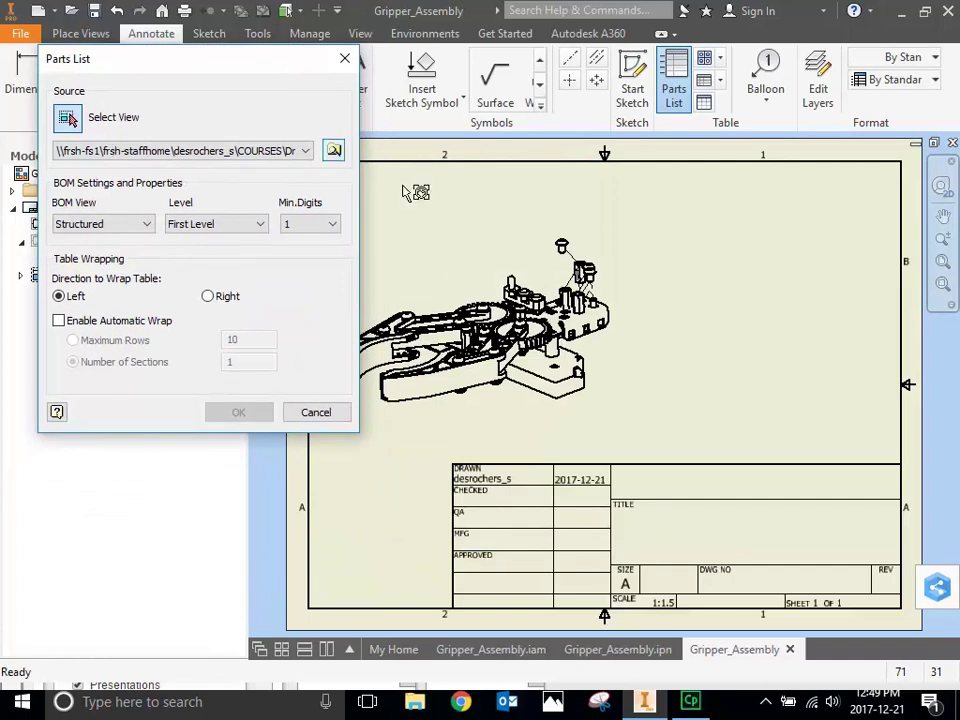
click(499, 266)
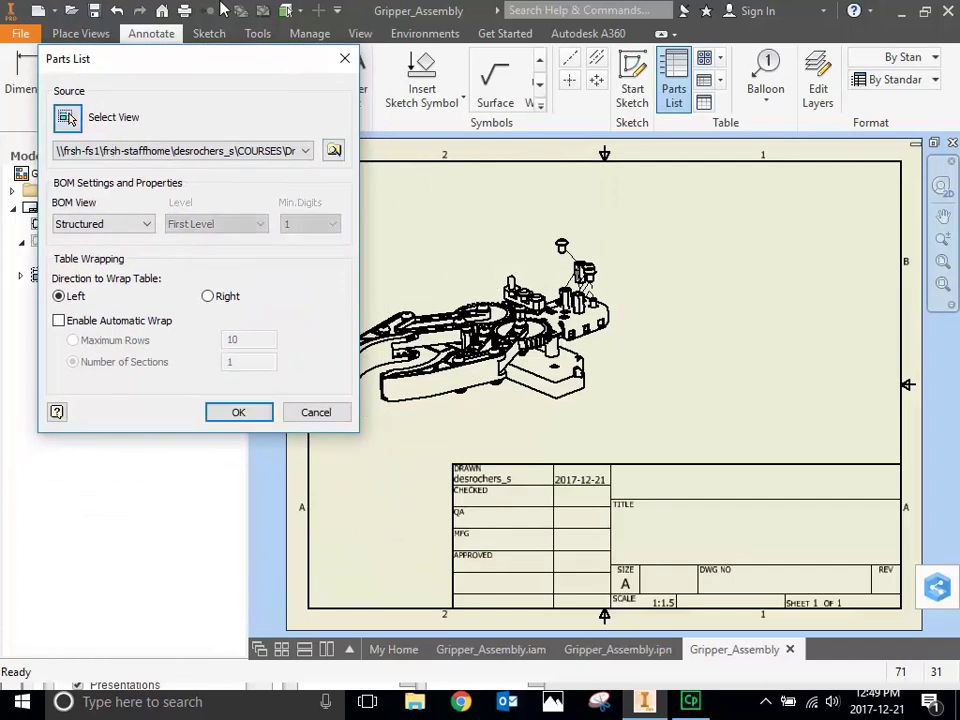
drag(245, 66, 60, 40)
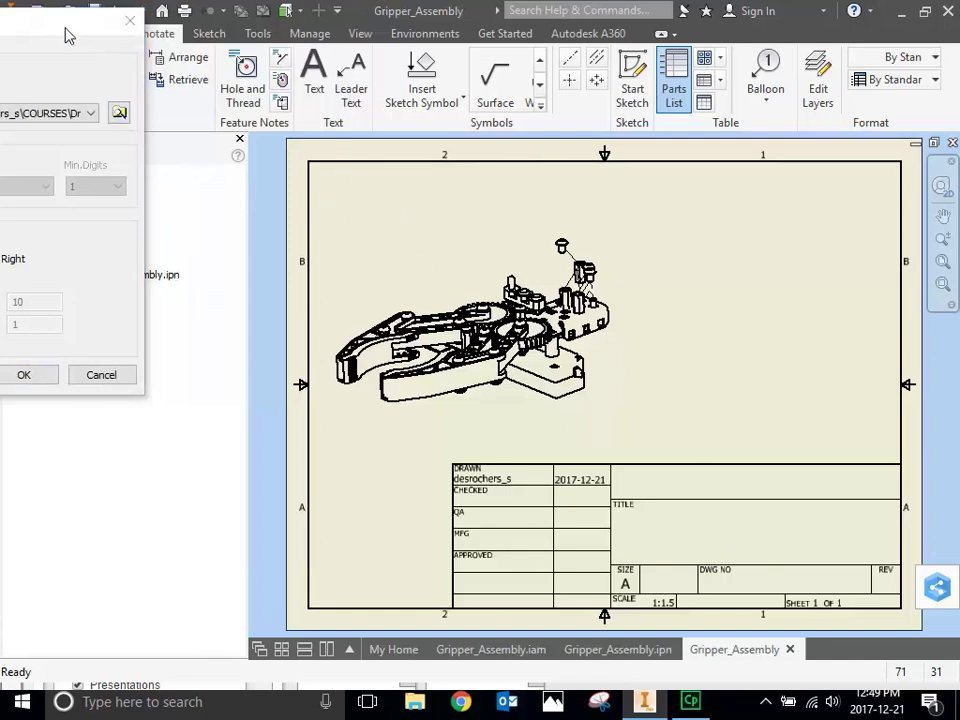
mouse_move(64, 34)
mouse_down()
mouse_move(621, 161)
mouse_move(575, 118)
mouse_up()
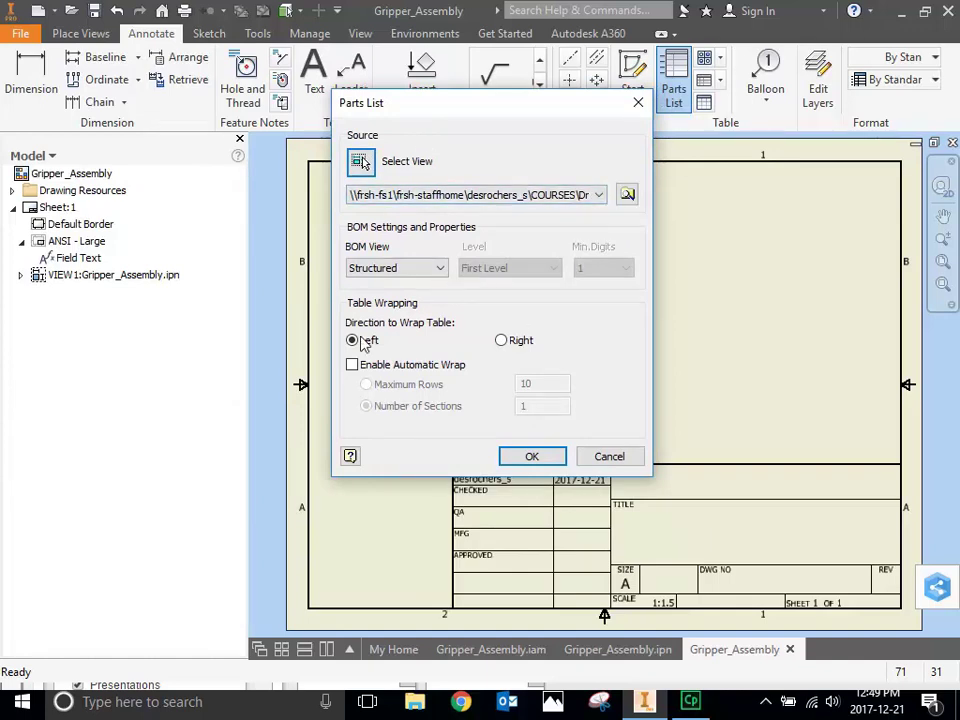
click(532, 456)
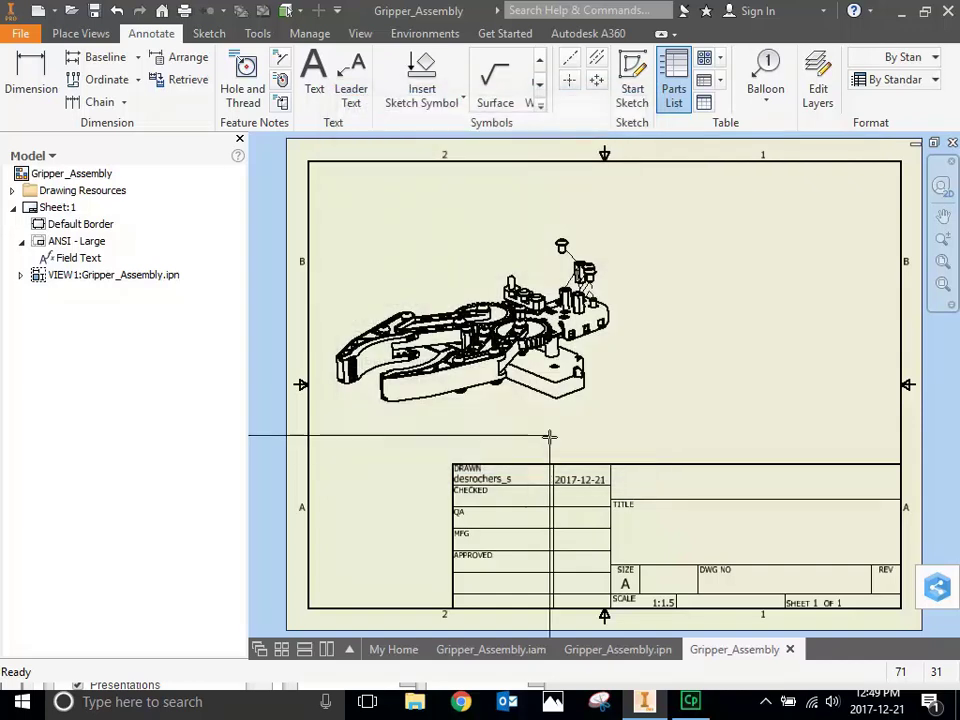
click(901, 161)
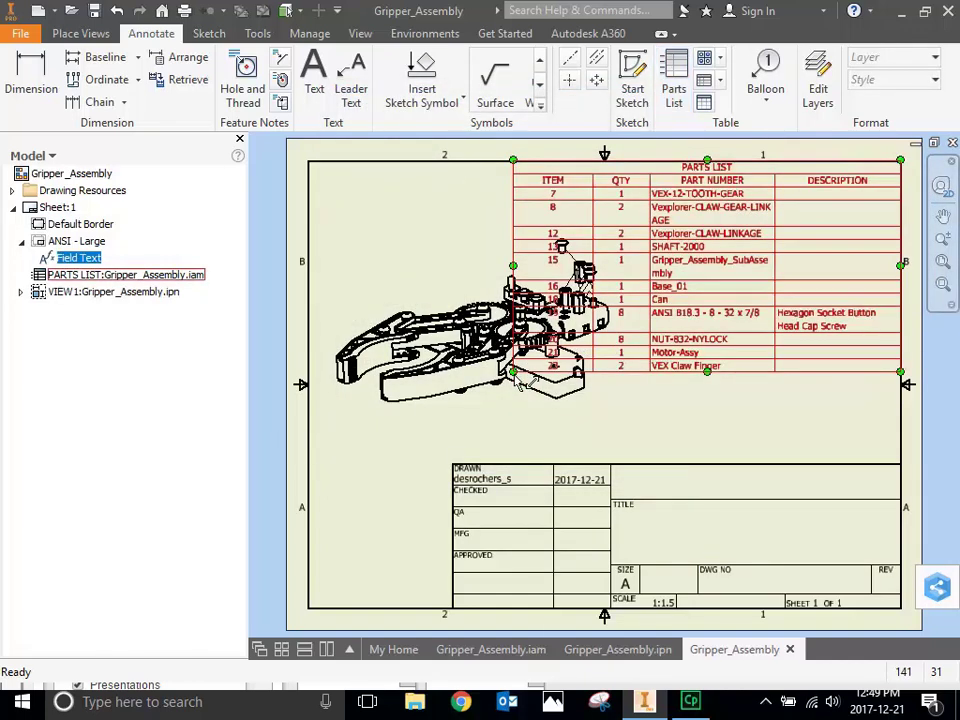
drag(514, 372, 621, 440)
click(577, 440)
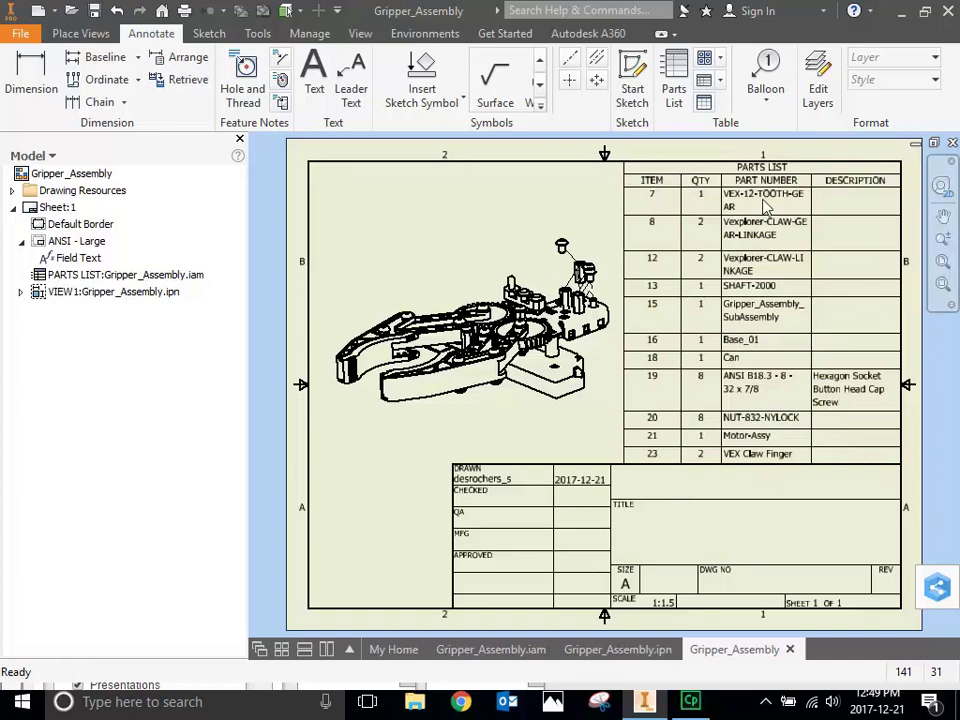
scroll(788, 336, up, 3)
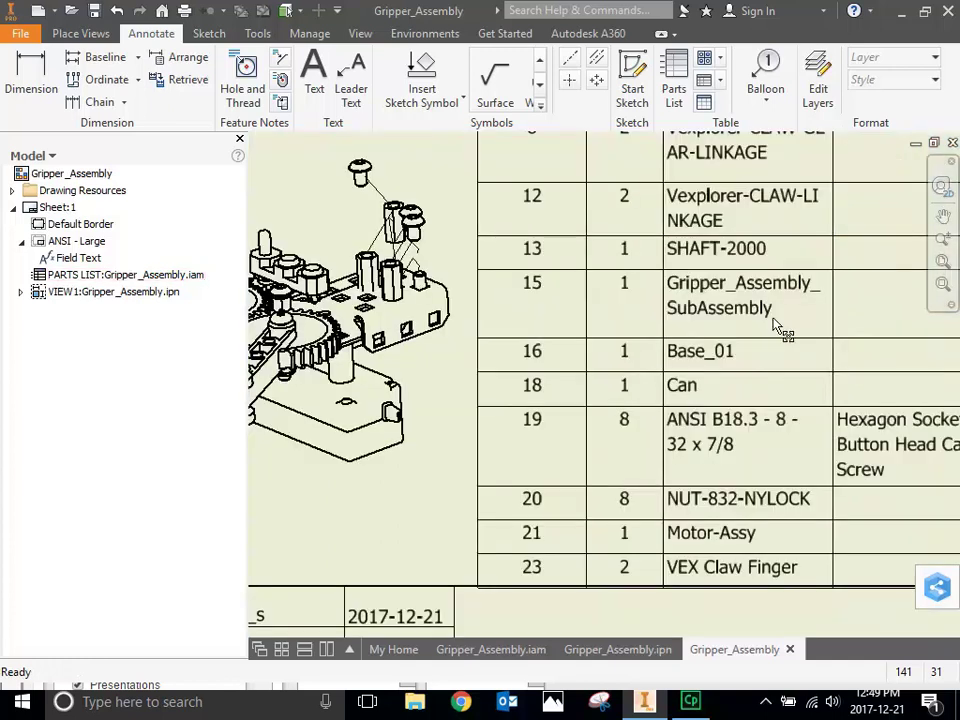
scroll(786, 330, up, 4)
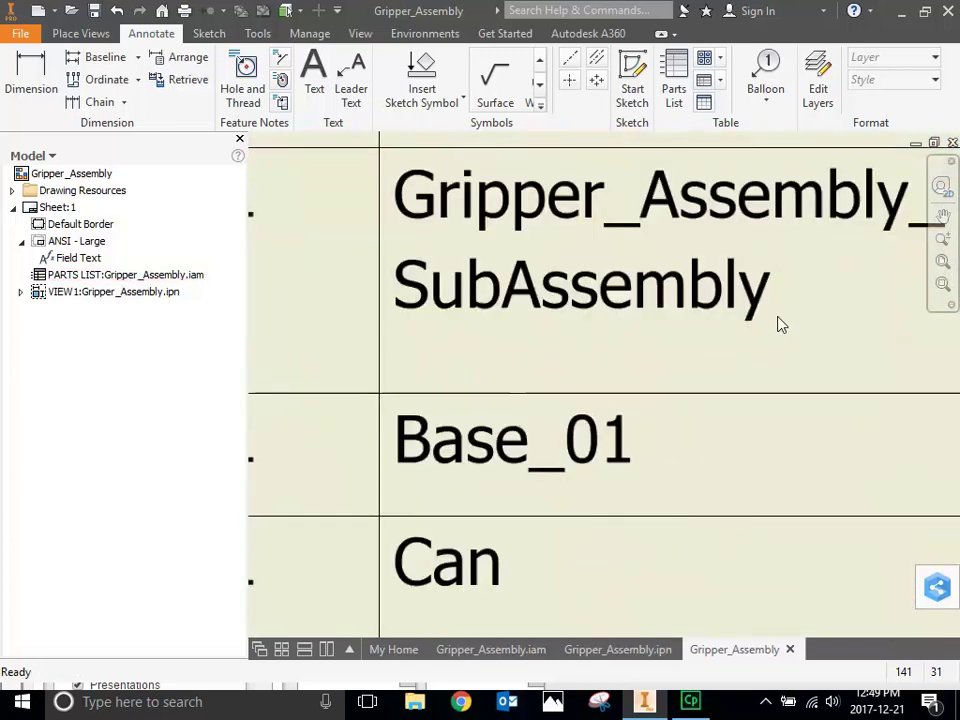
scroll(760, 258, down, 2)
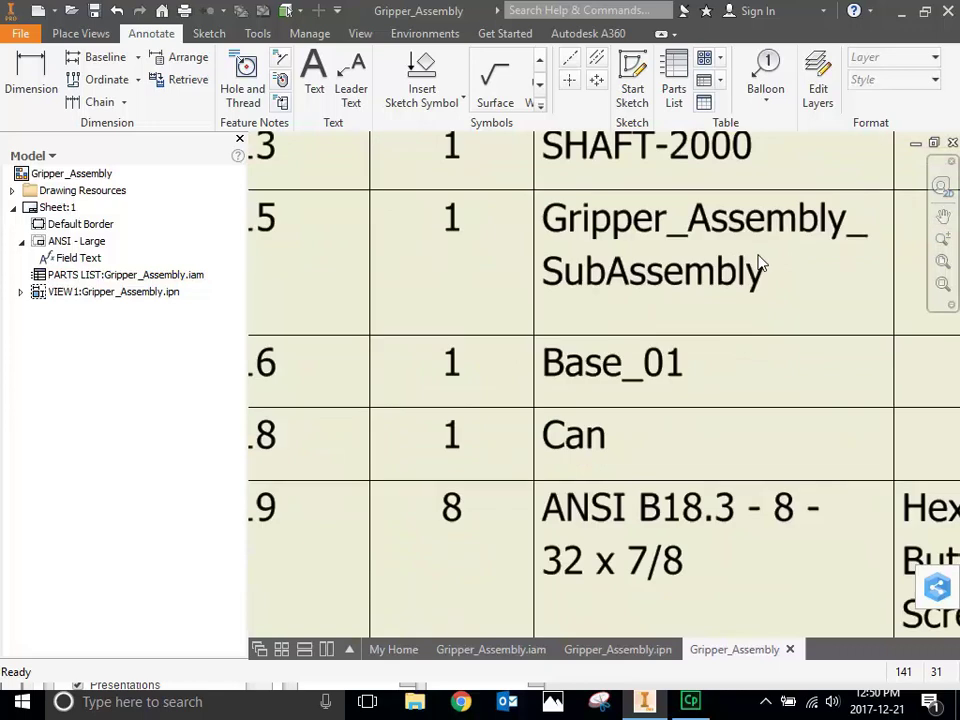
scroll(760, 262, down, 2)
scroll(760, 262, down, 2)
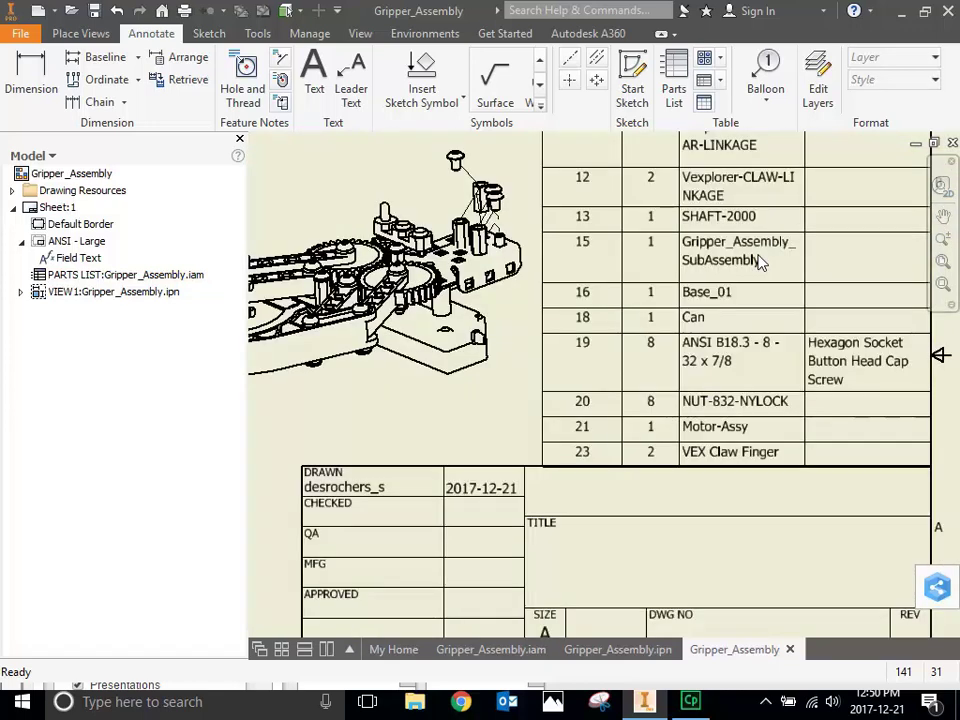
scroll(760, 262, down, 2)
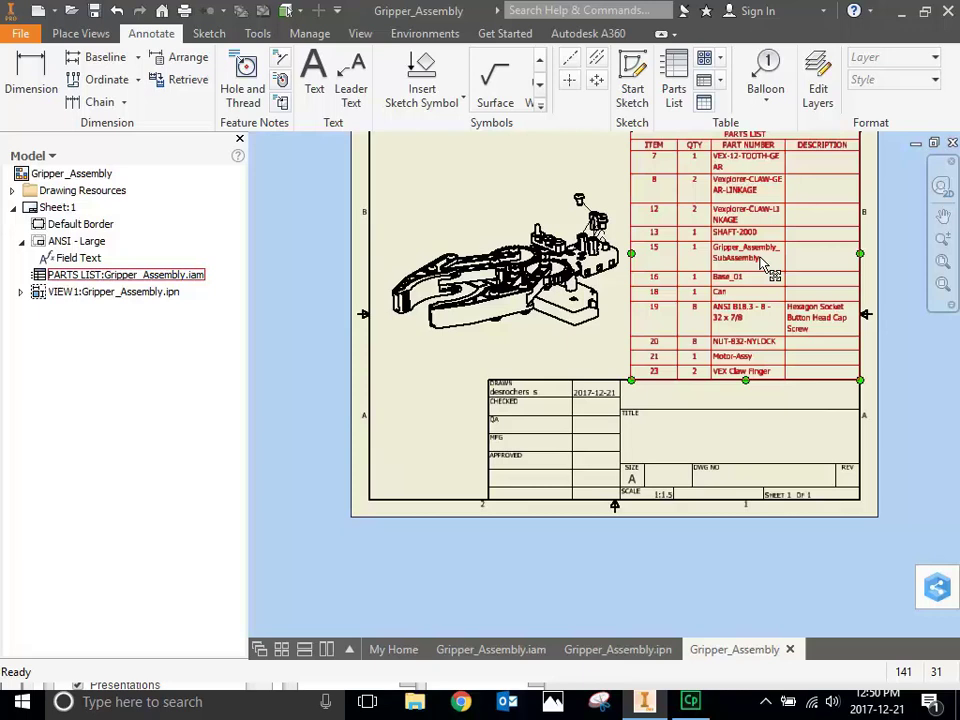
key(Escape)
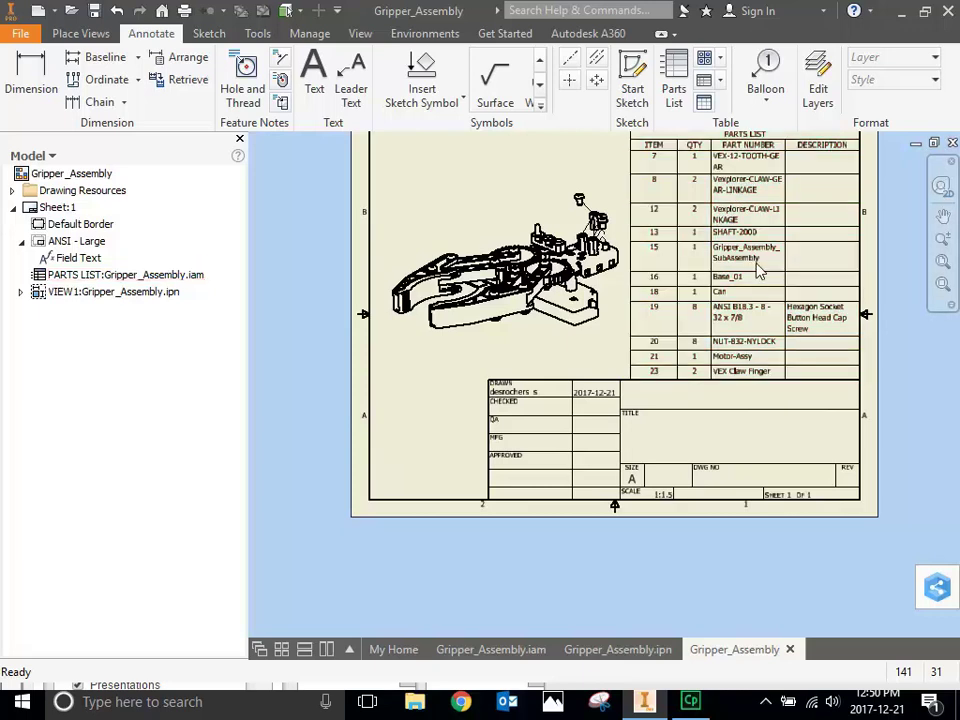
click(758, 270)
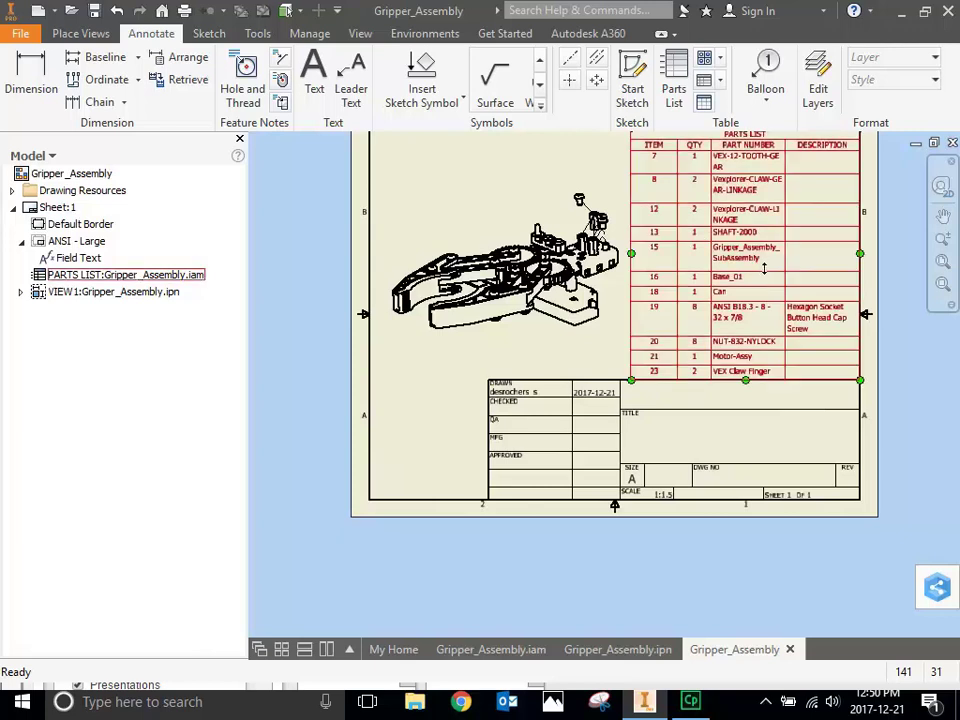
scroll(836, 225, down, 3)
scroll(814, 225, up, 4)
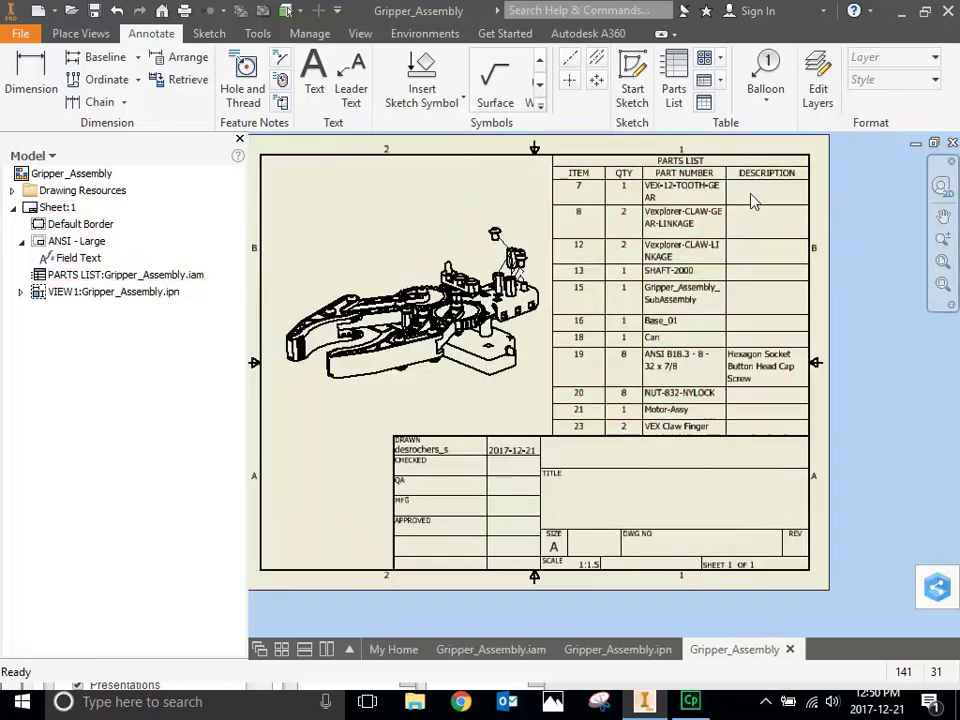
key(Escape)
Remove the DESCRIPTION column from the parts list and apply the change.
click(585, 184)
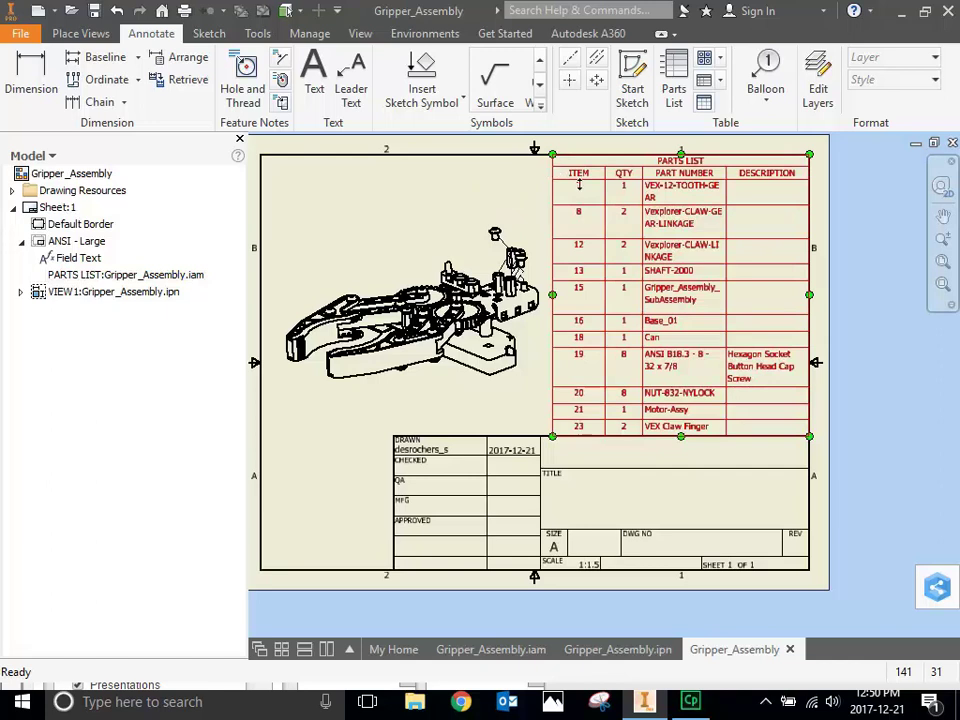
double_click(583, 182)
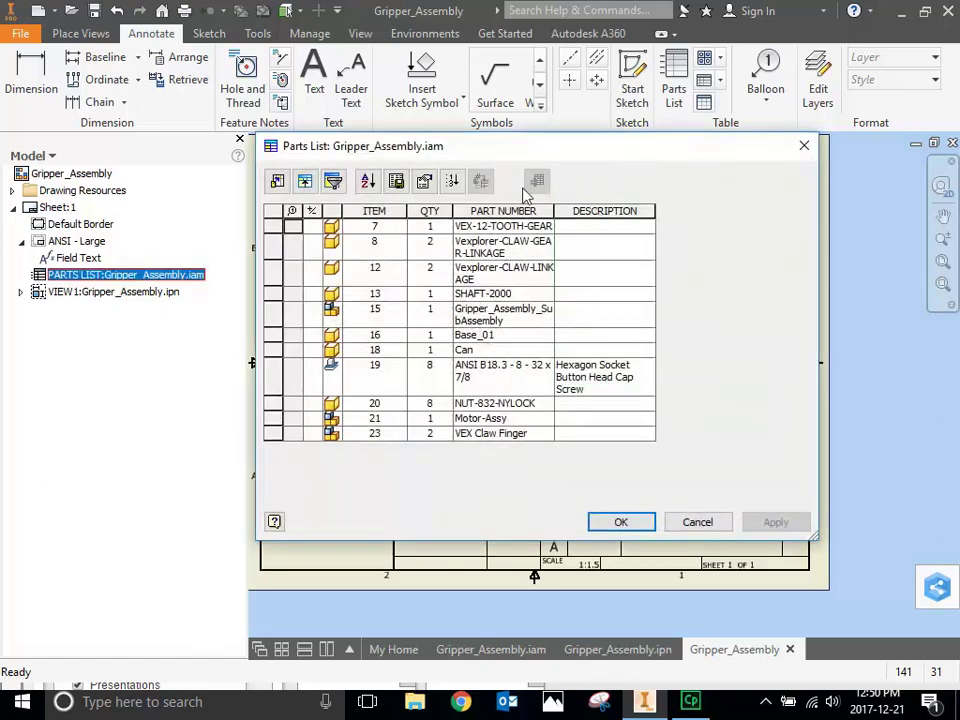
click(276, 181)
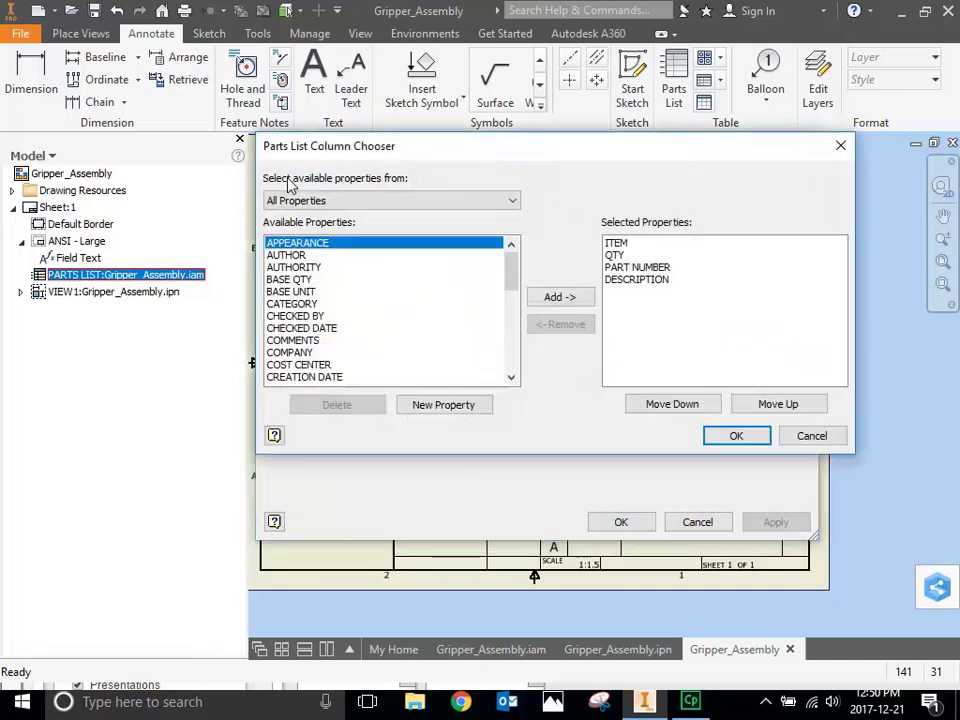
click(636, 282)
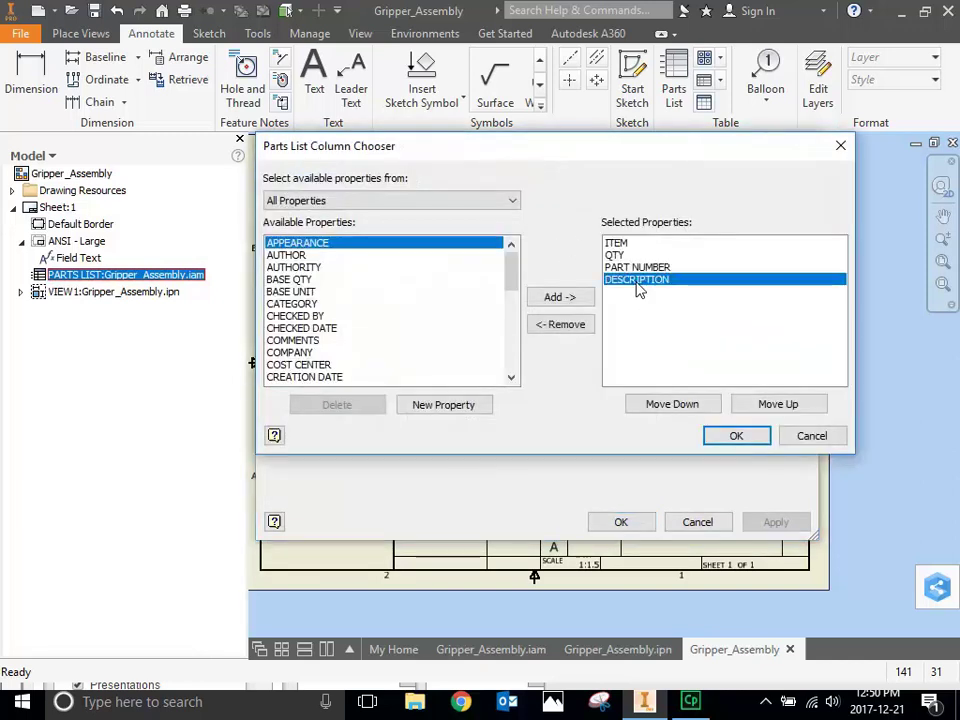
click(552, 328)
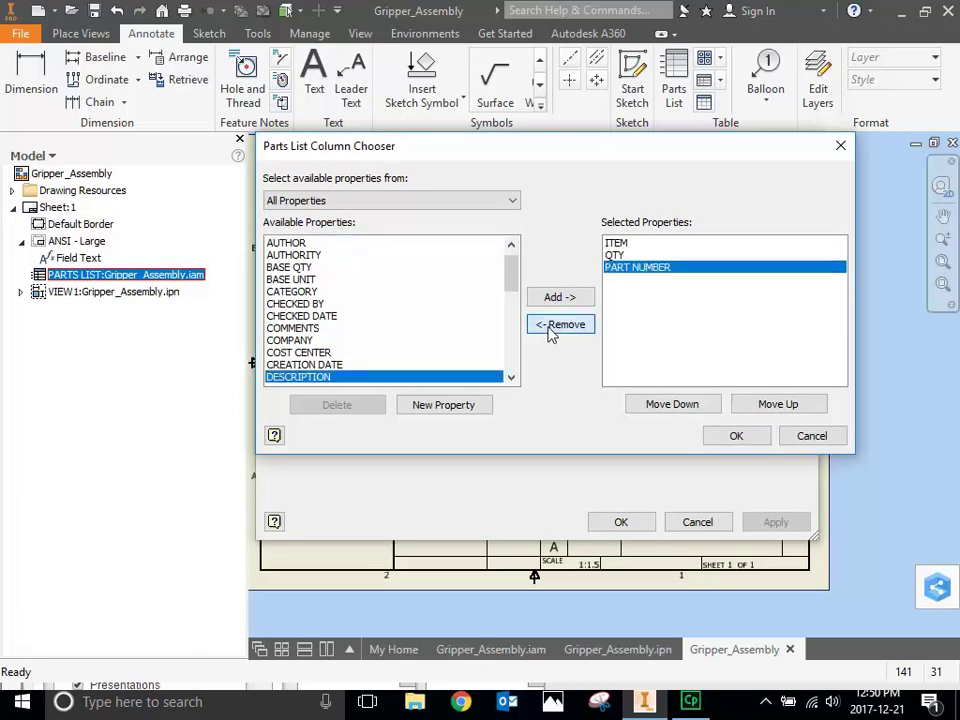
click(734, 437)
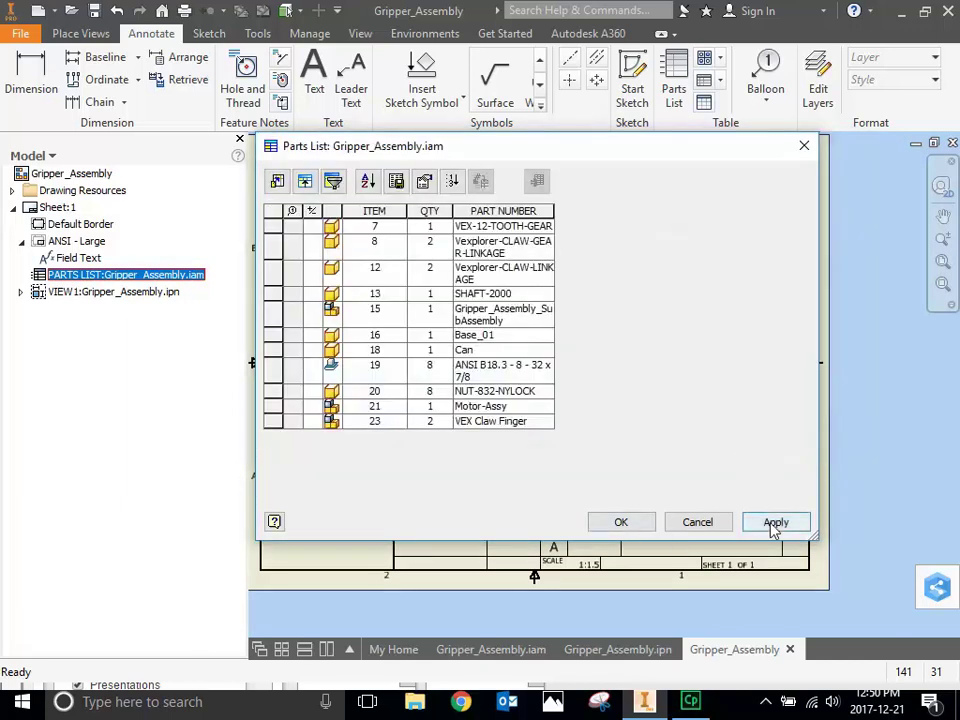
click(774, 524)
click(621, 522)
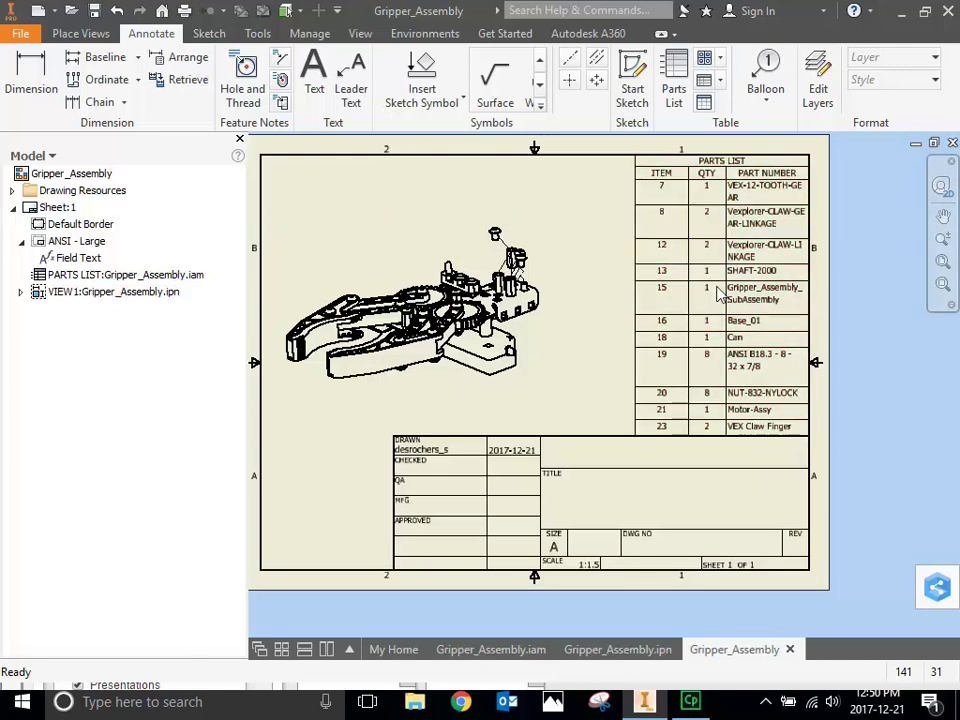
Start Auto Balloon on the gripper view and window-select all its components.
click(771, 110)
click(790, 171)
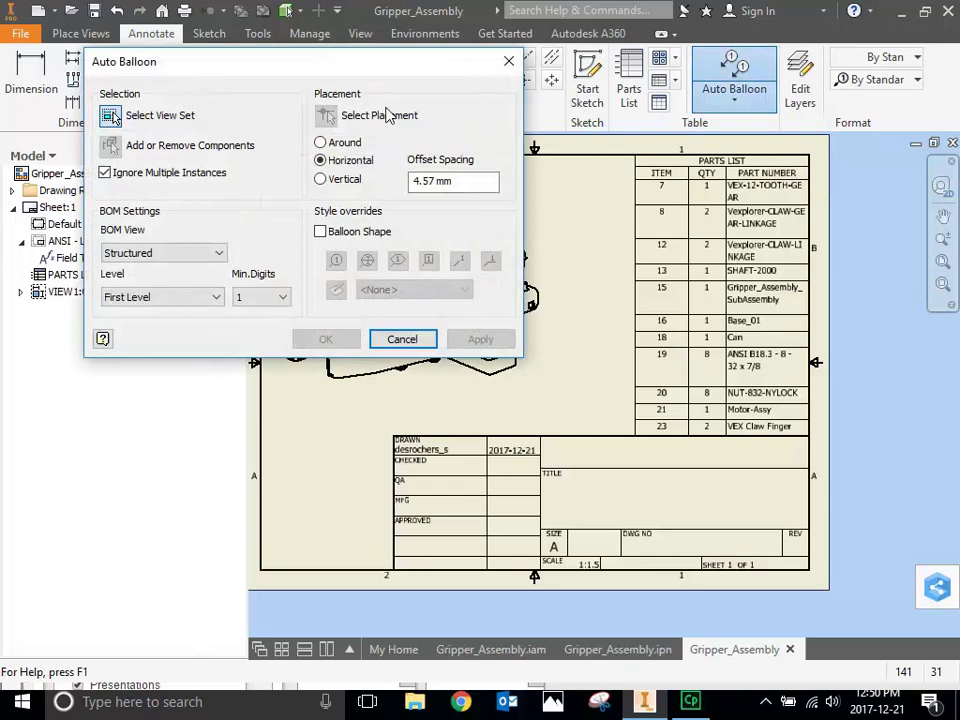
drag(366, 72, 937, 175)
click(437, 383)
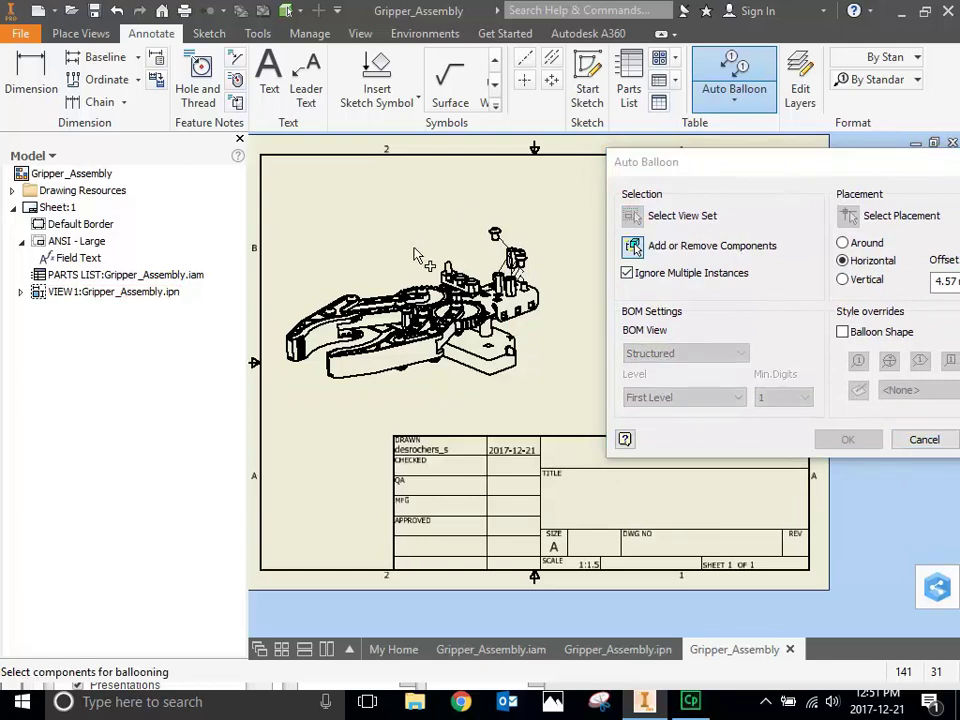
drag(270, 197, 605, 425)
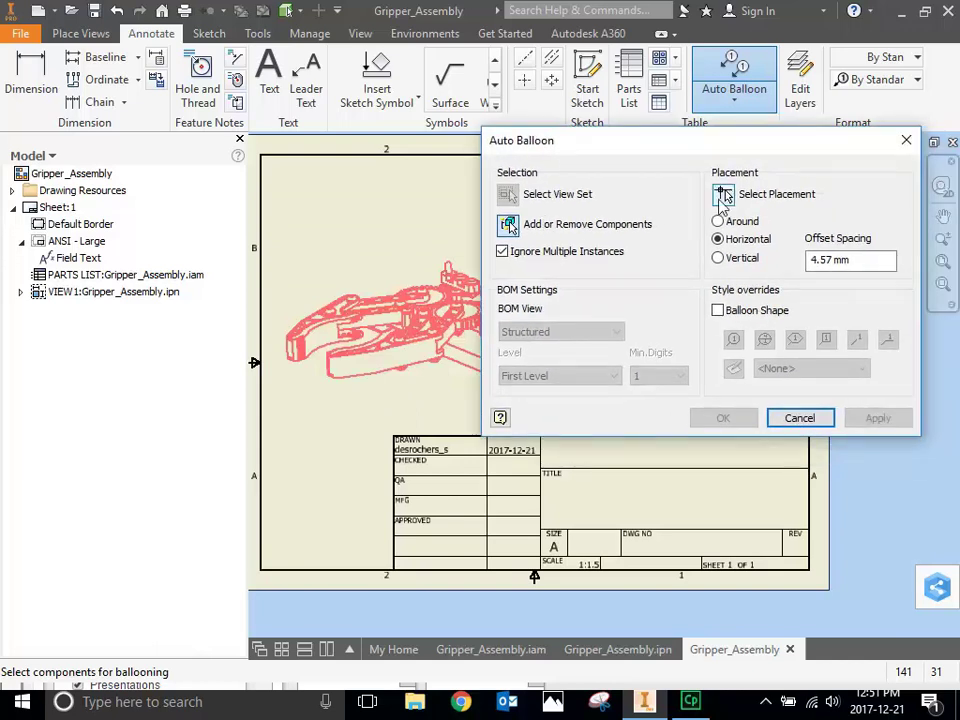
Arrange the balloons Around the view, place them, apply, and close.
click(725, 195)
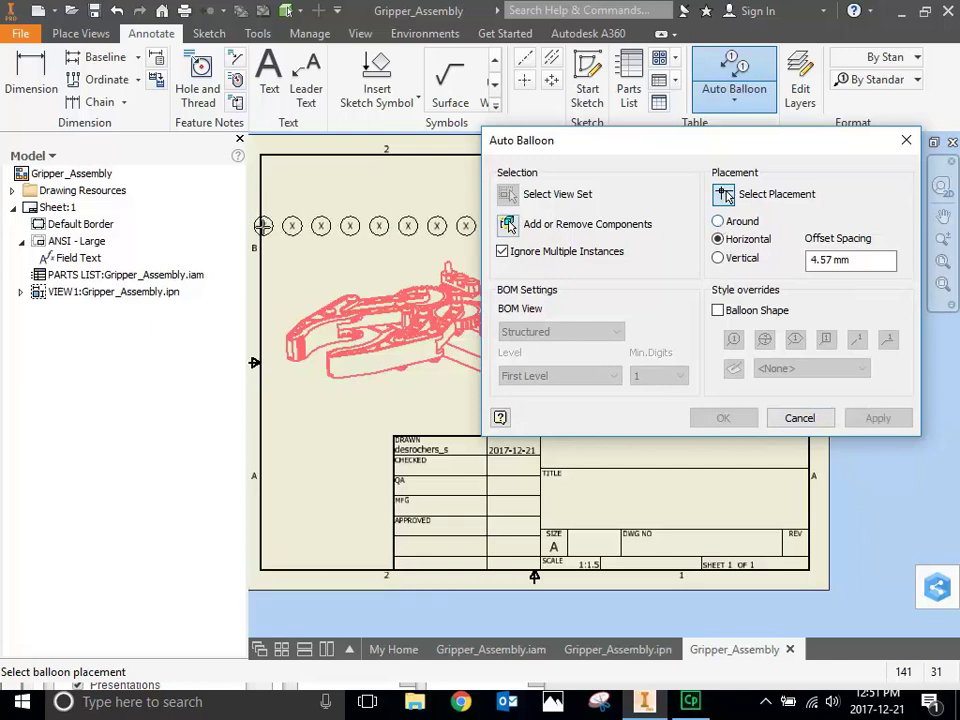
drag(509, 141, 643, 225)
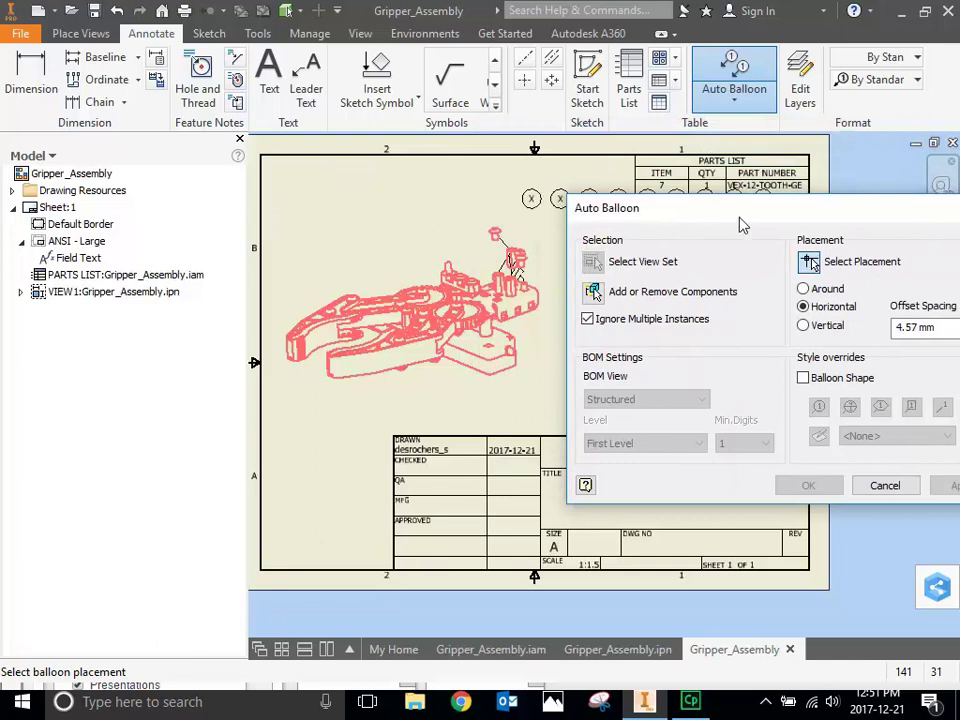
drag(743, 226, 723, 220)
click(783, 283)
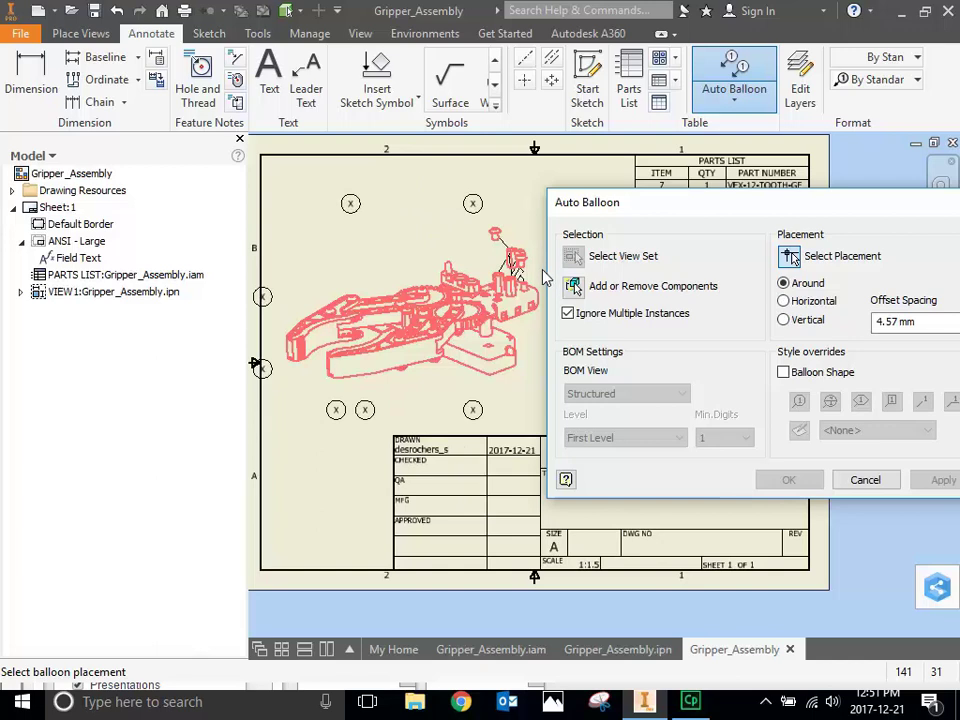
click(523, 262)
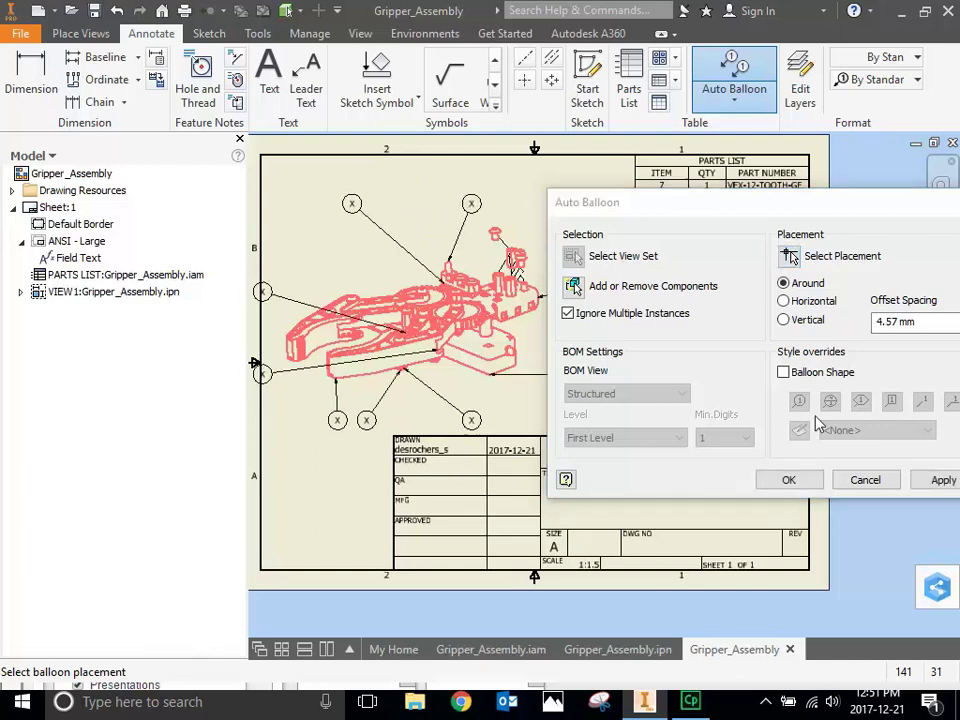
click(935, 481)
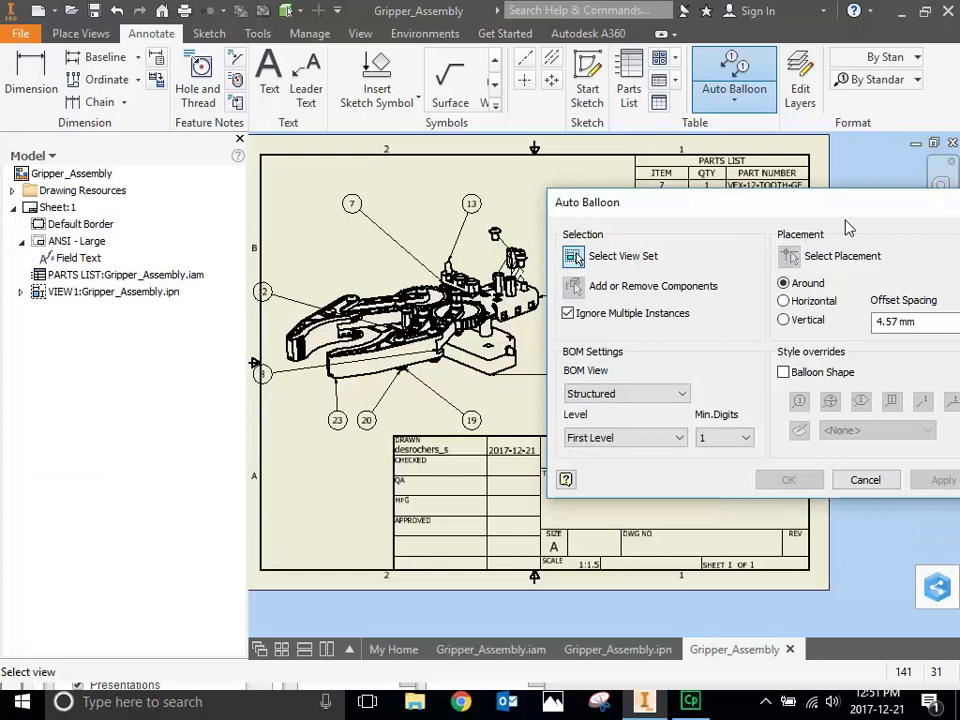
drag(850, 212, 740, 208)
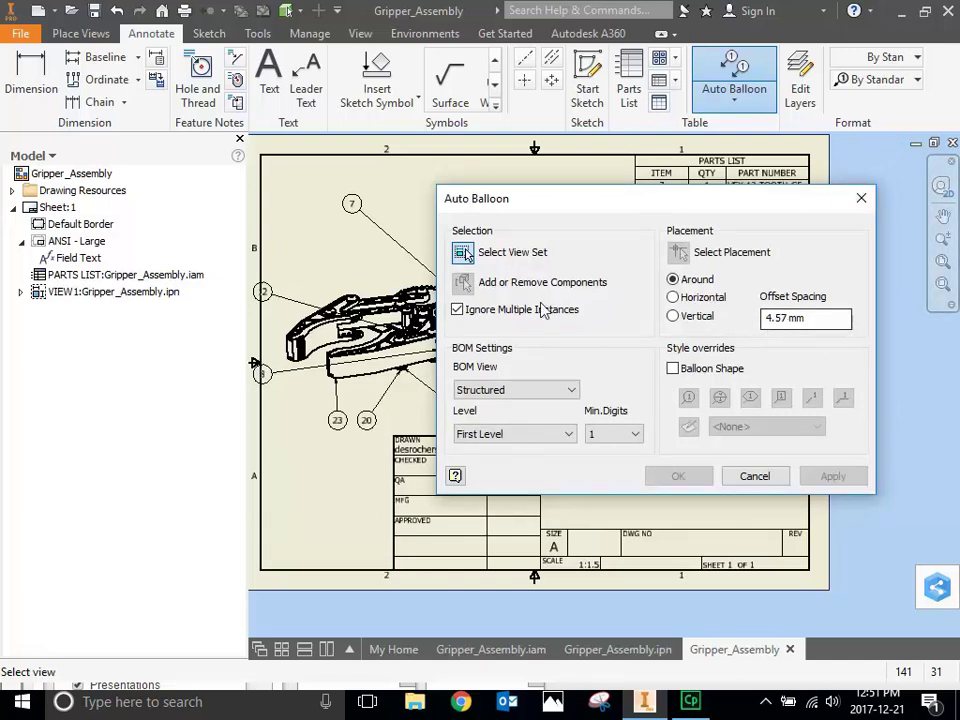
click(861, 198)
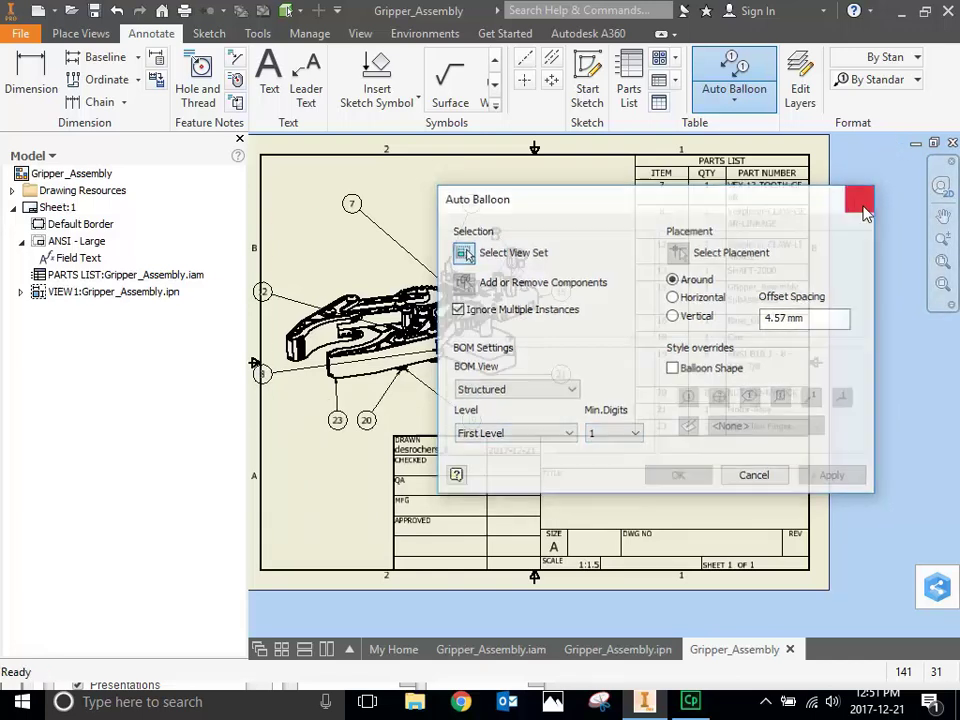
Move balloon 8 below the gripper near its part and shift balloon 21 lower.
scroll(500, 270, down, 2)
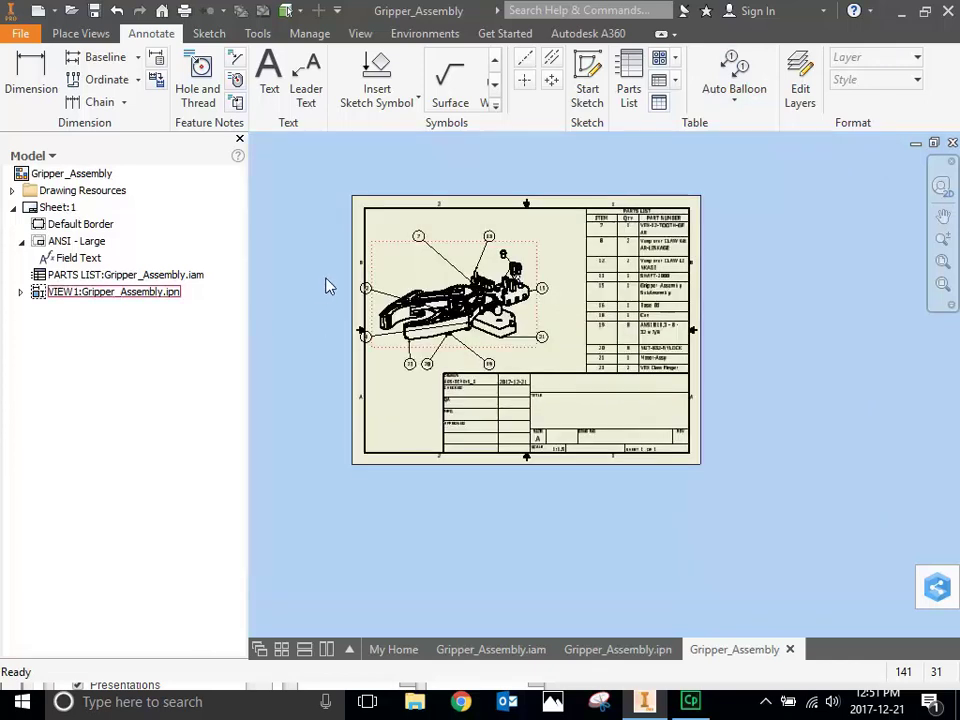
scroll(340, 285, up, 3)
drag(365, 283, 452, 229)
drag(358, 368, 628, 403)
drag(693, 368, 700, 391)
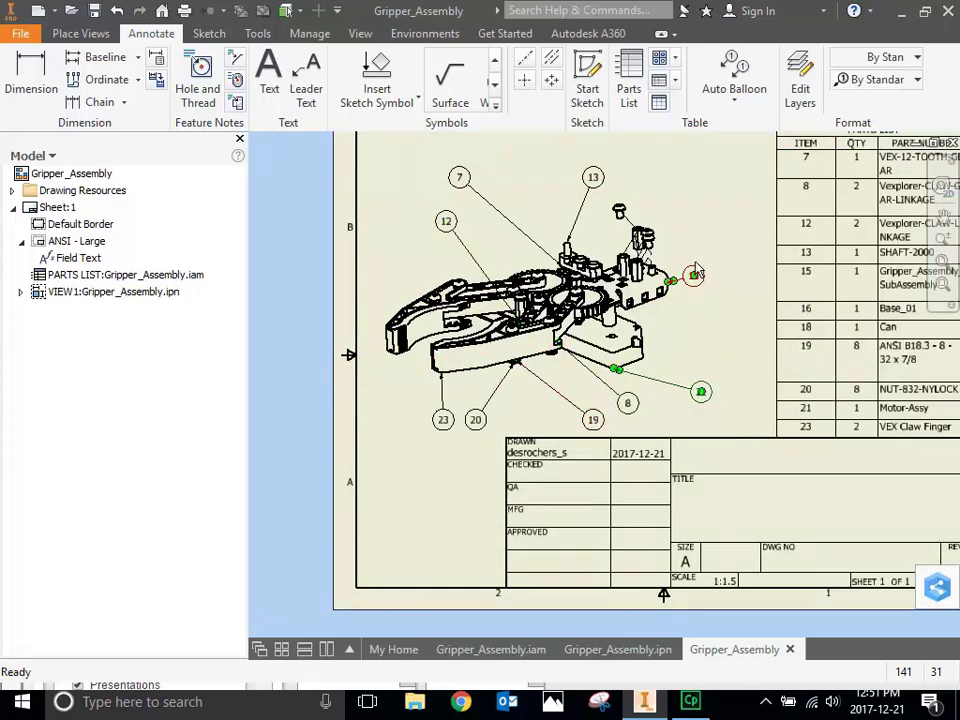
click(693, 275)
scroll(726, 283, up, 3)
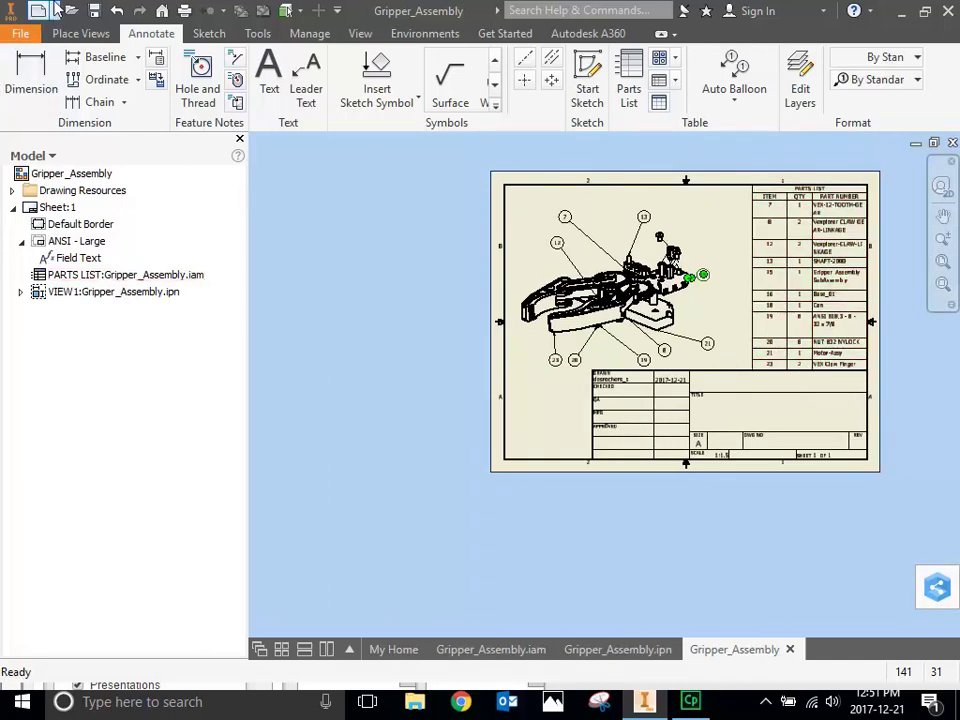
click(20, 36)
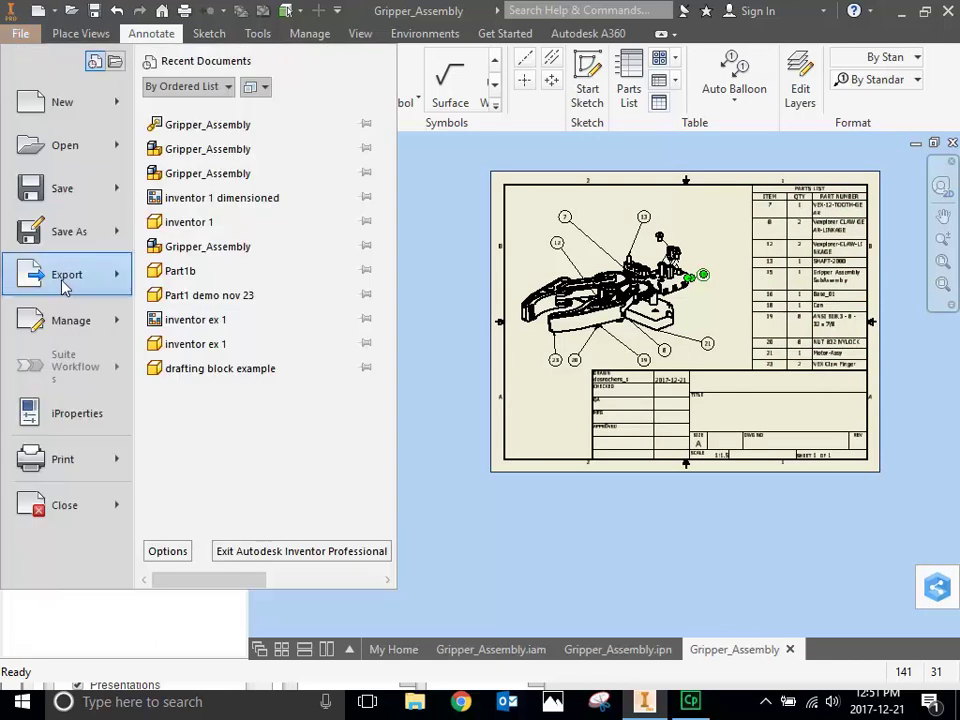
mouse_move(70, 274)
click(447, 239)
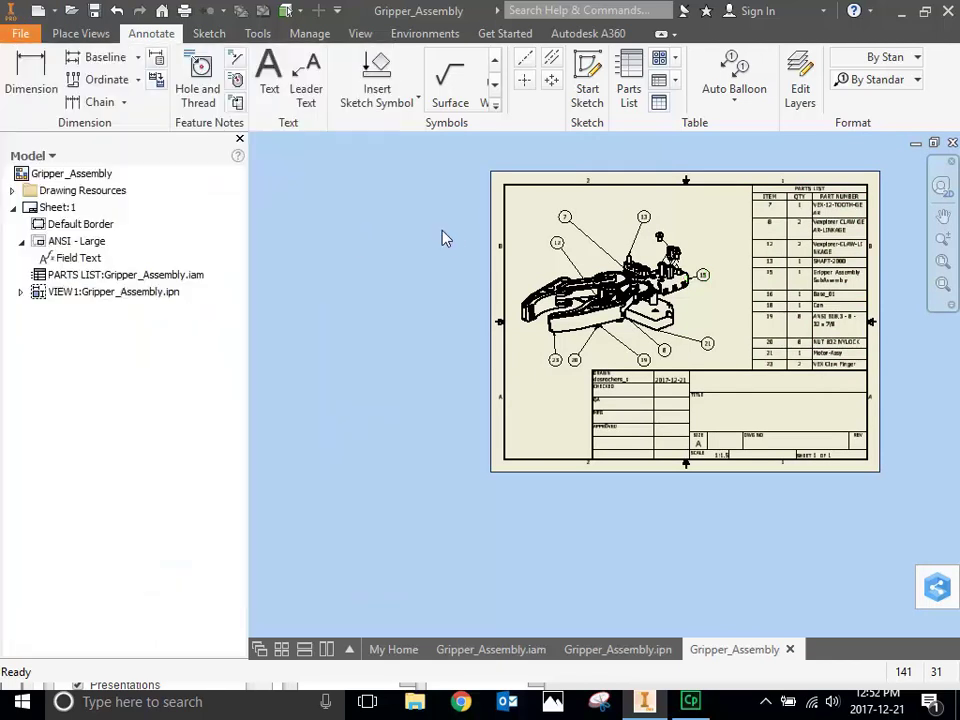